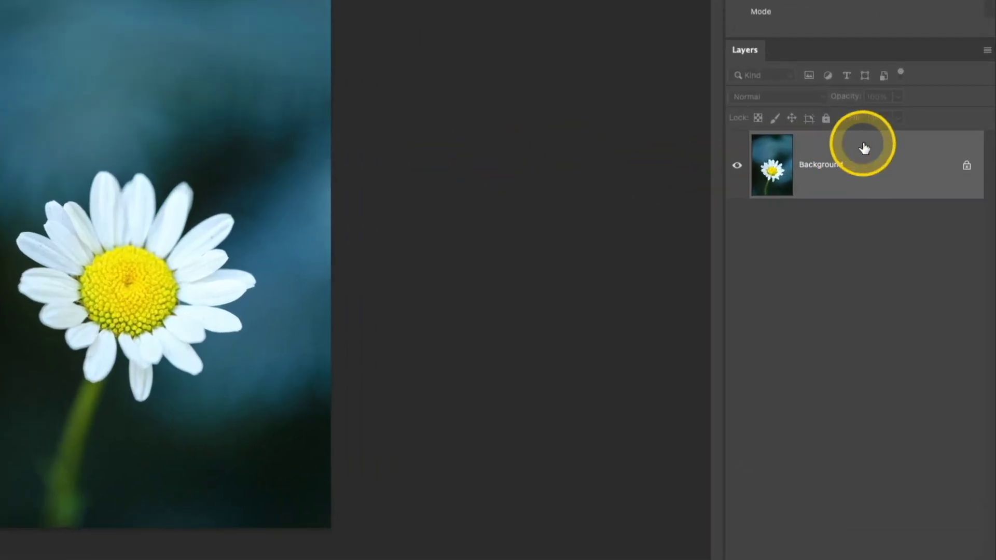
Switch from the Rectangle Tool to the Ellipse Tool in Shape mode
click(878, 162)
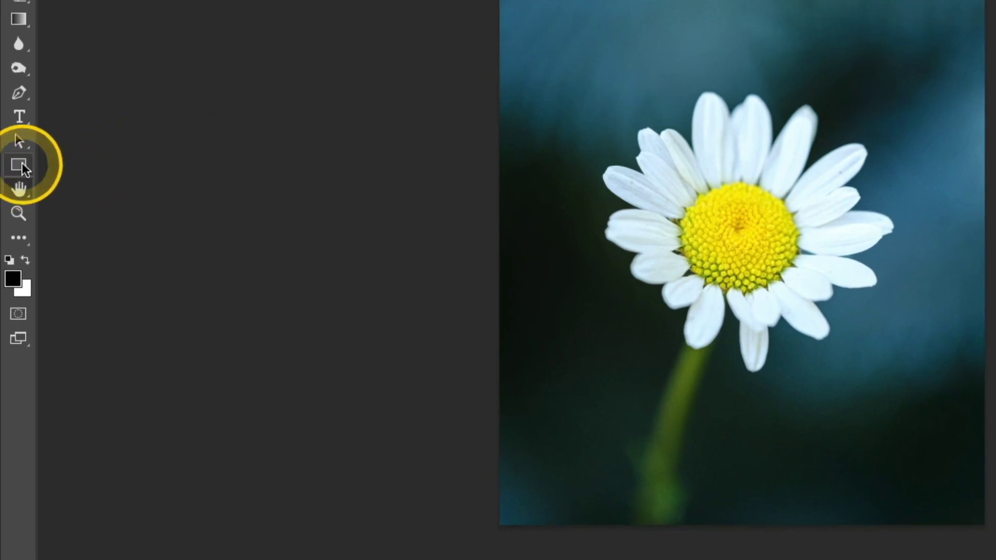
click(22, 165)
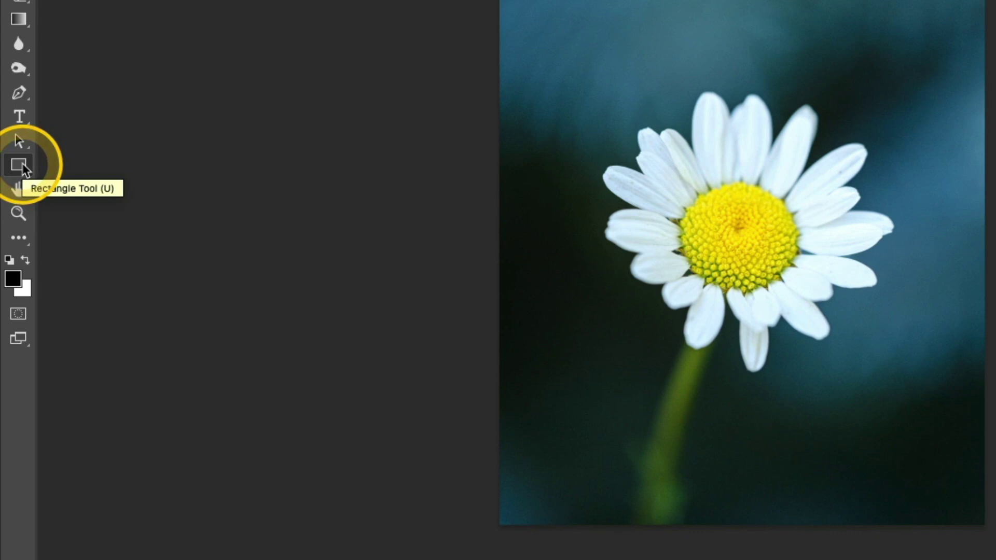
drag(24, 168, 142, 182)
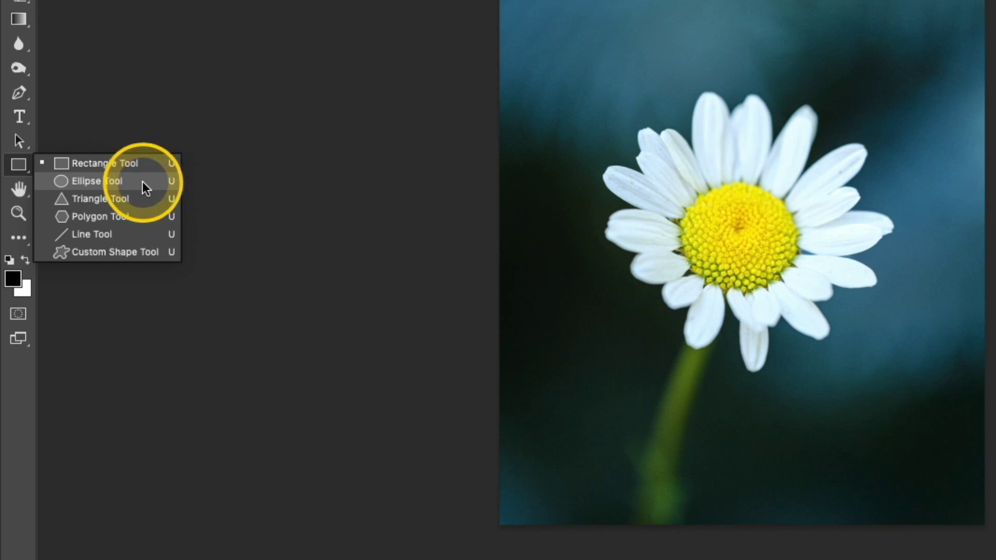
drag(142, 181, 143, 183)
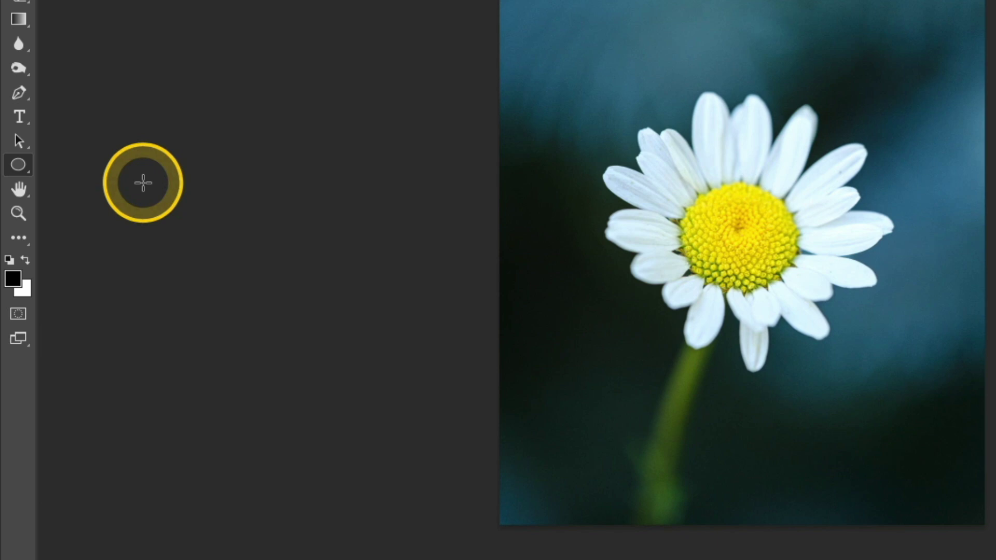
key(u)
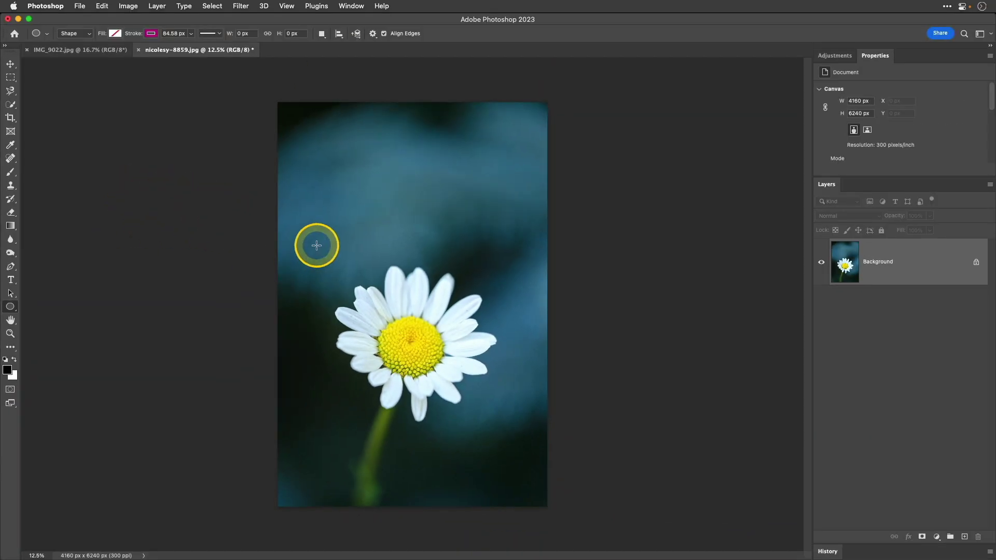
Draw a 3807 px circle around the daisy, repositioning it with Space while dragging
drag(316, 245, 597, 492)
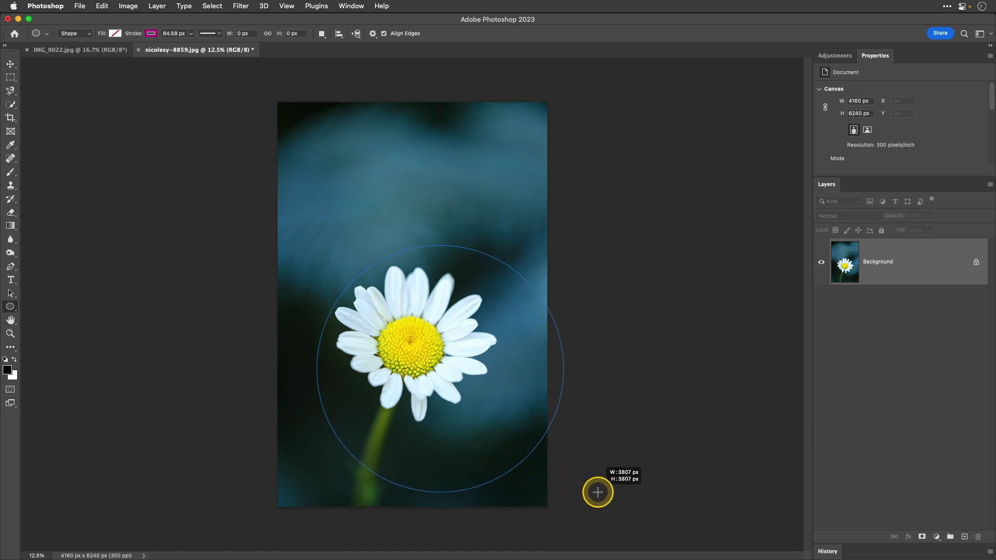
drag(597, 491, 570, 469)
key(space)
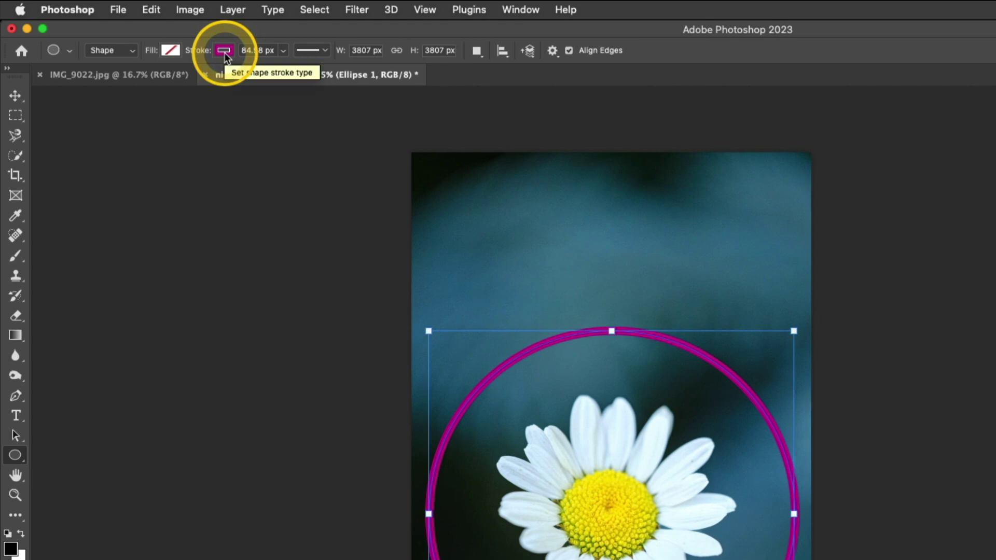
Give Ellipse 1 no stroke and a solid green fill from Recently Used Colors
click(224, 51)
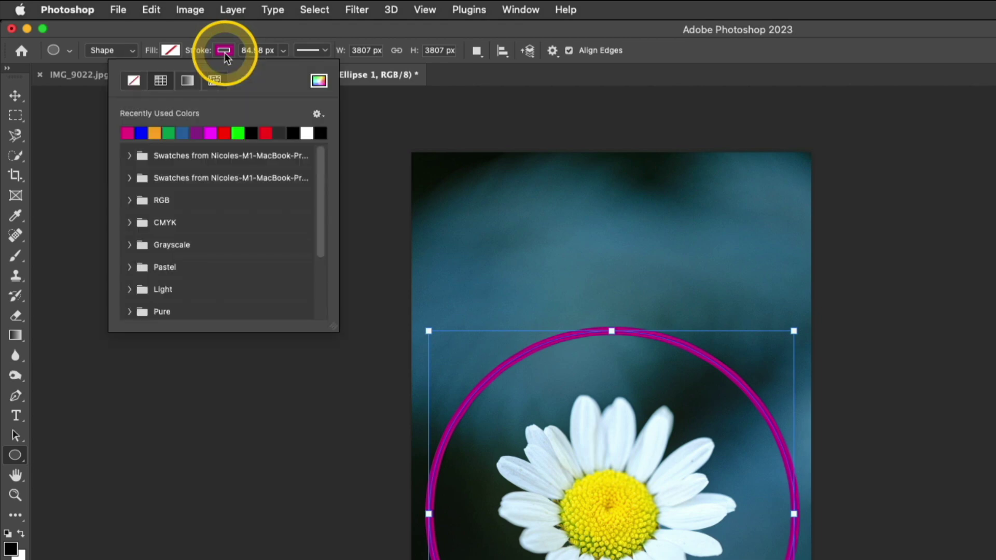
click(134, 81)
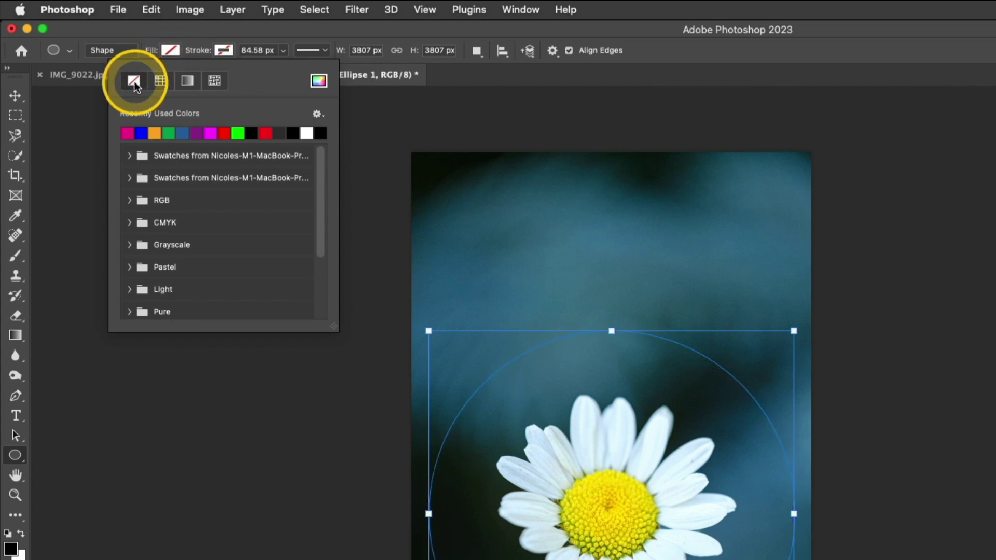
click(169, 49)
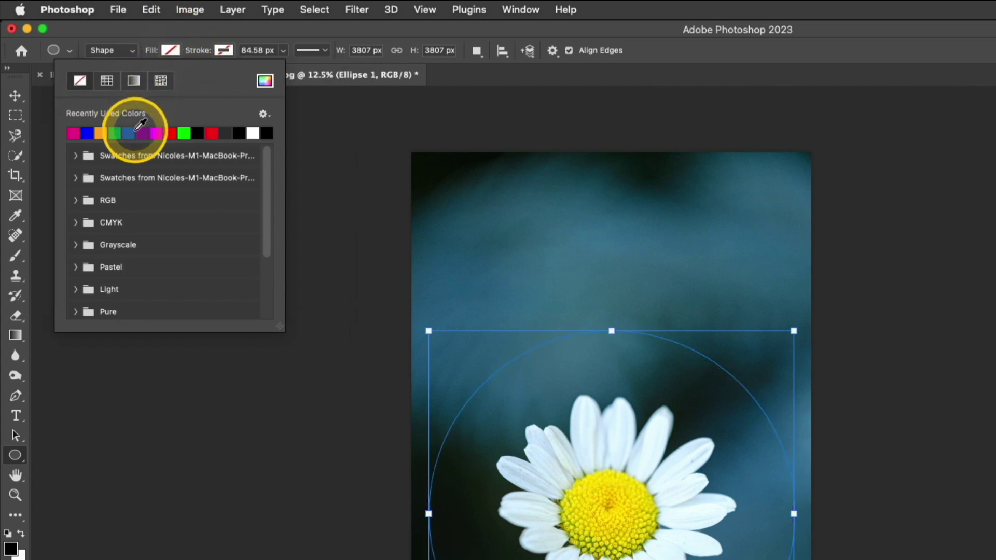
click(115, 134)
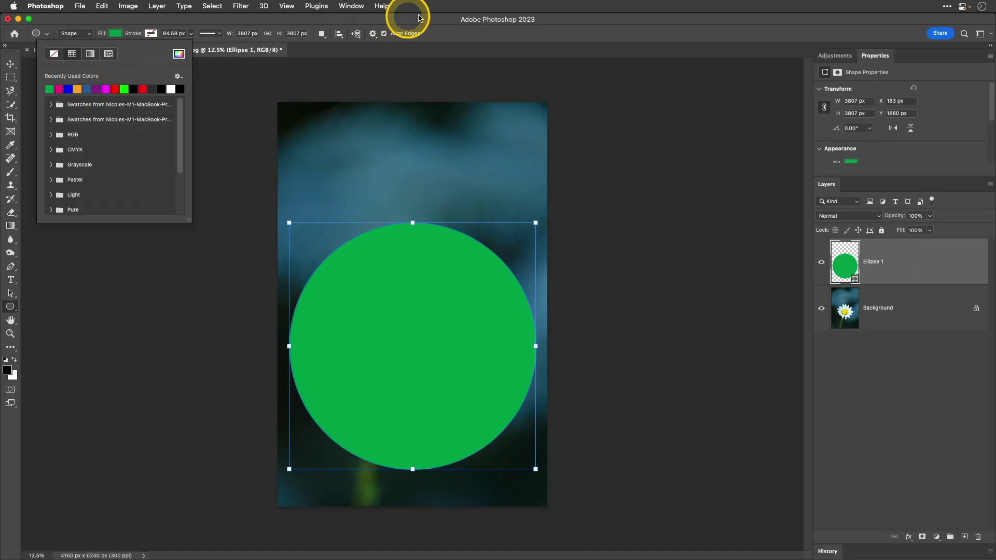
key(h)
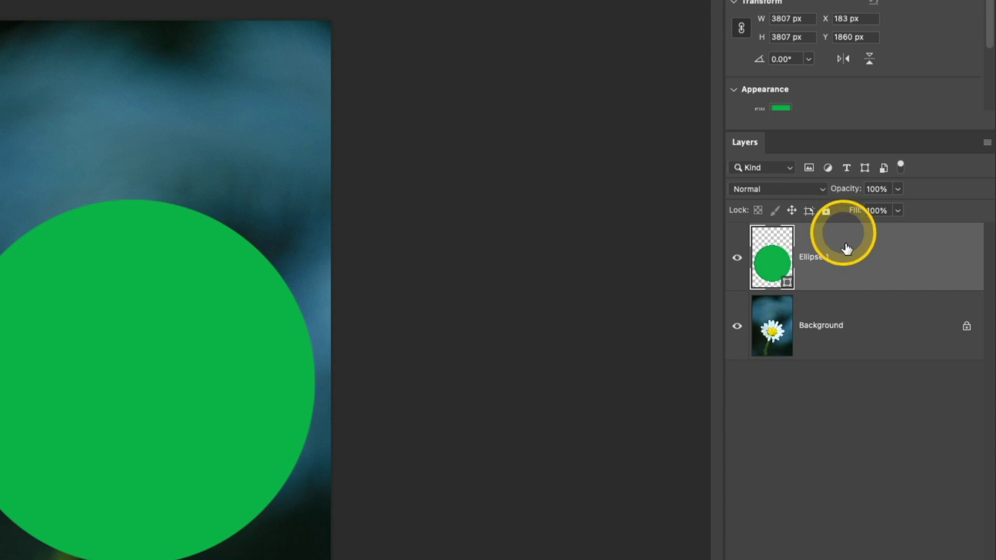
Unlock Background as Layer 0, move it above Ellipse 1, and clip it to the circle
click(867, 311)
drag(886, 311, 866, 221)
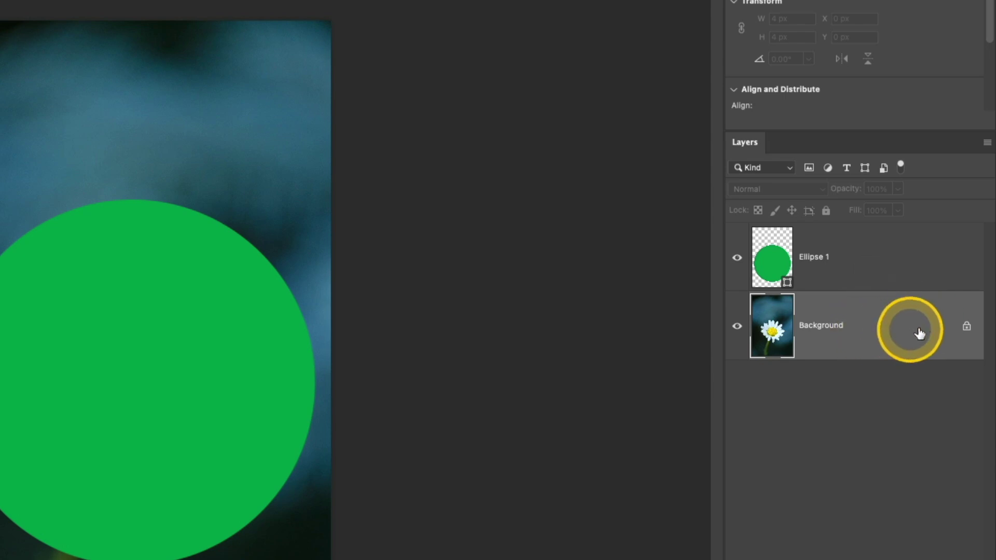
click(966, 329)
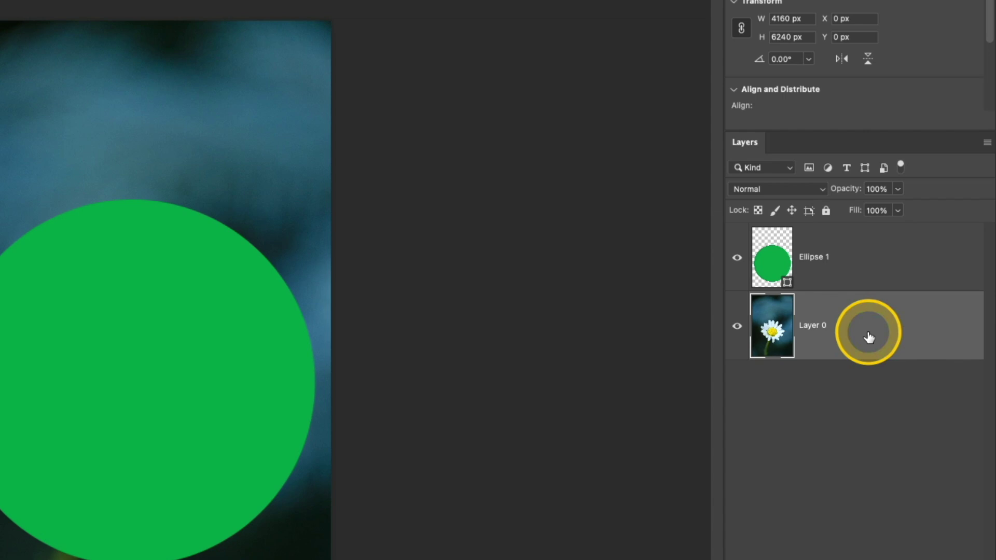
drag(869, 330, 858, 256)
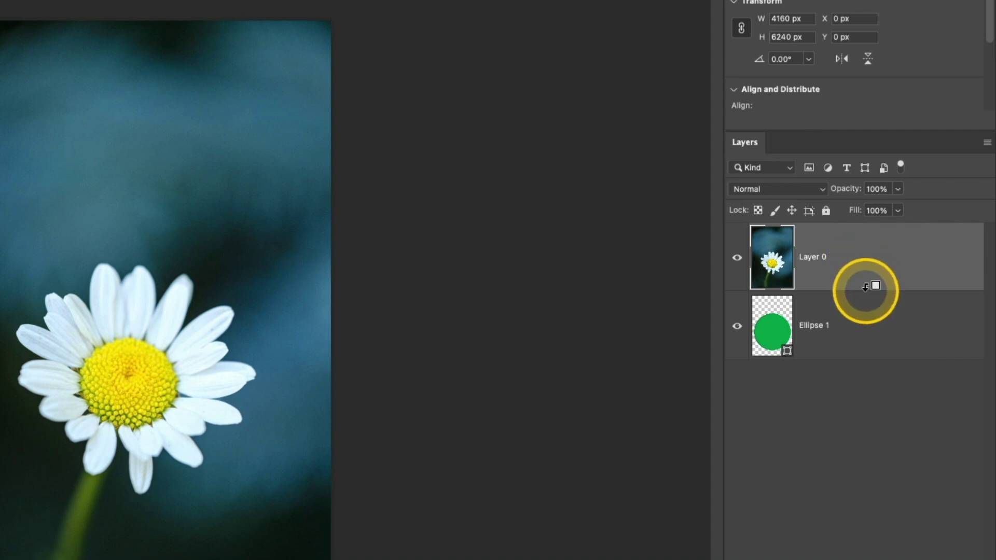
key(alt)
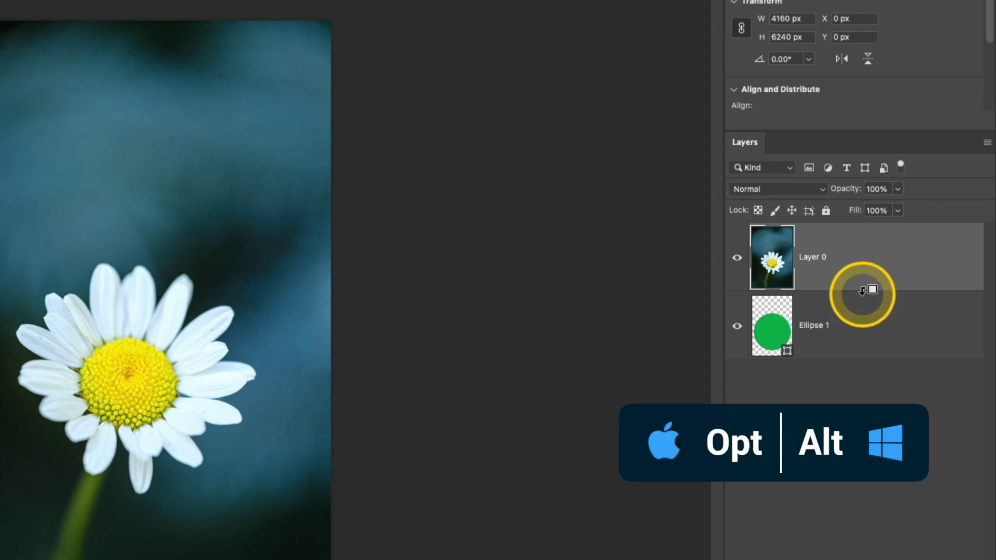
alt+click(862, 291)
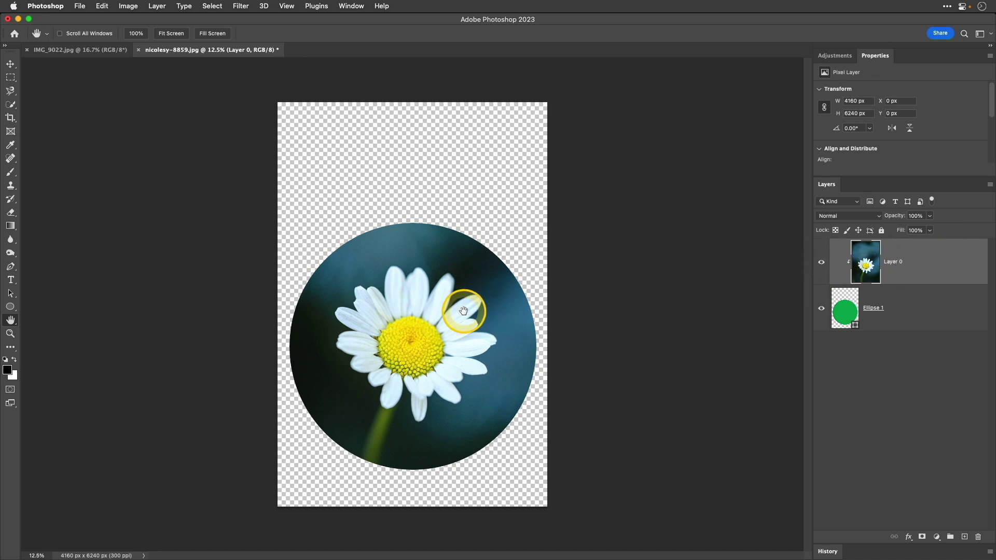
Nudge the daisy inside the circle, then scale Ellipse 1 to 93.46% (3558 px) and recentre it
key(v)
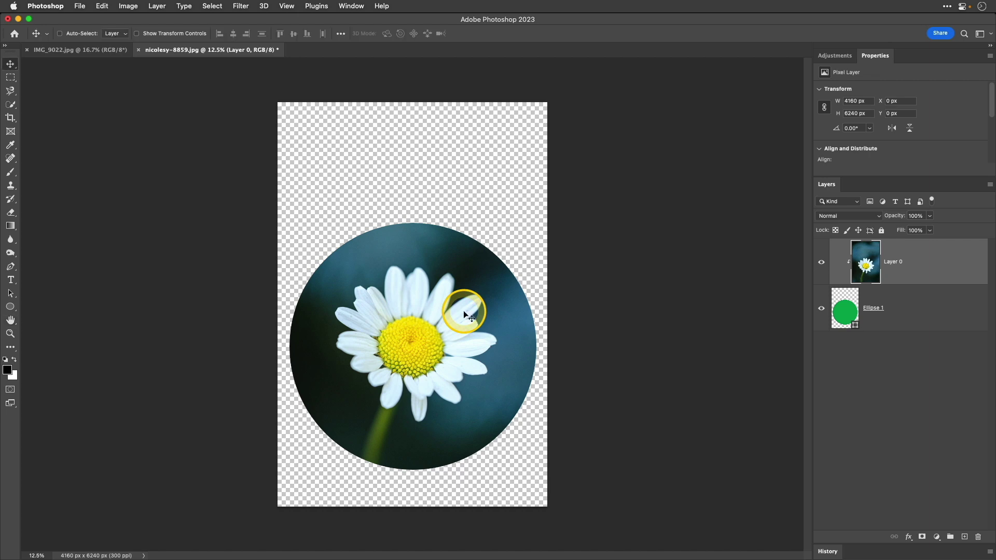
mouse_move(464, 304)
mouse_down()
mouse_move(458, 271)
mouse_move(471, 314)
mouse_move(421, 326)
mouse_move(473, 296)
mouse_move(500, 309)
mouse_move(460, 329)
mouse_move(464, 310)
mouse_up()
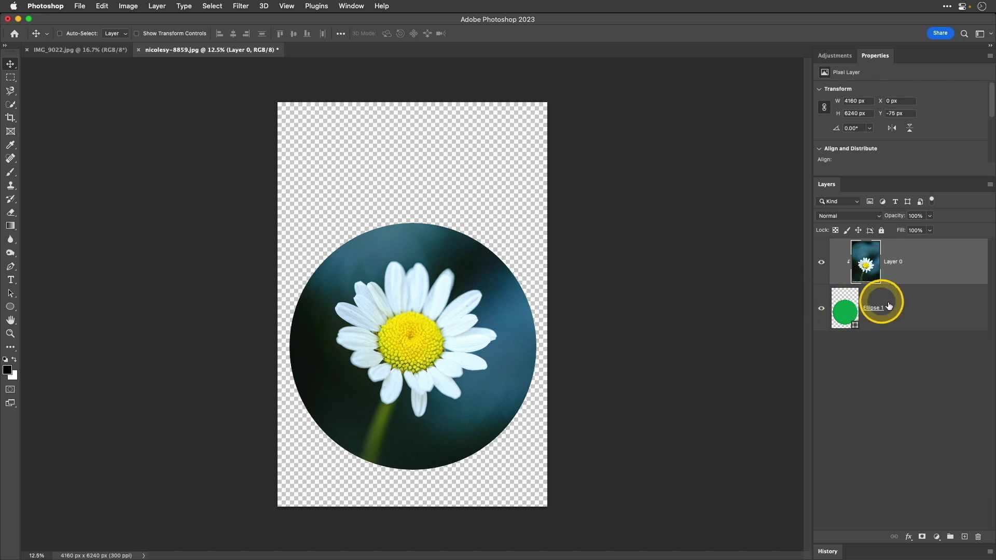
click(907, 304)
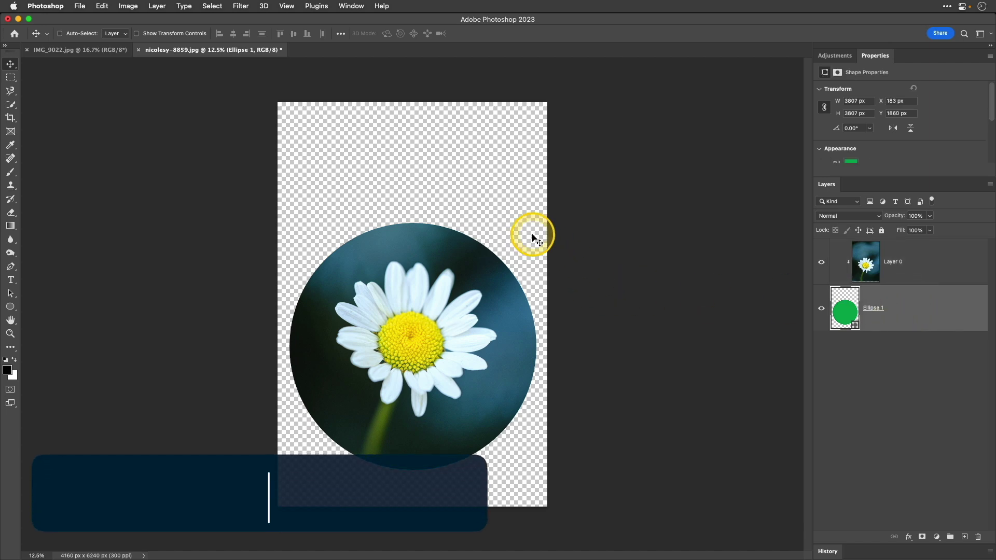
key(super+t)
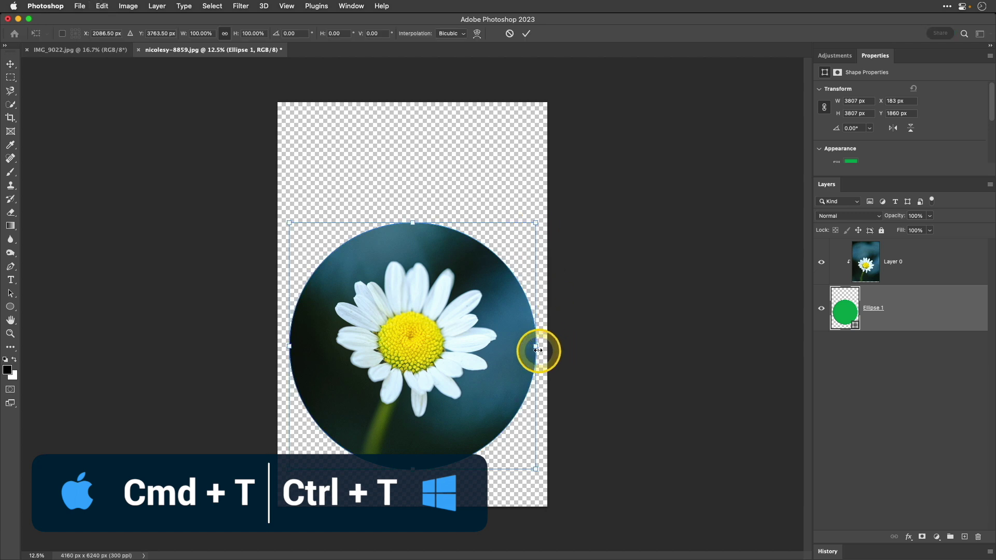
drag(535, 346, 521, 350)
drag(456, 349, 462, 347)
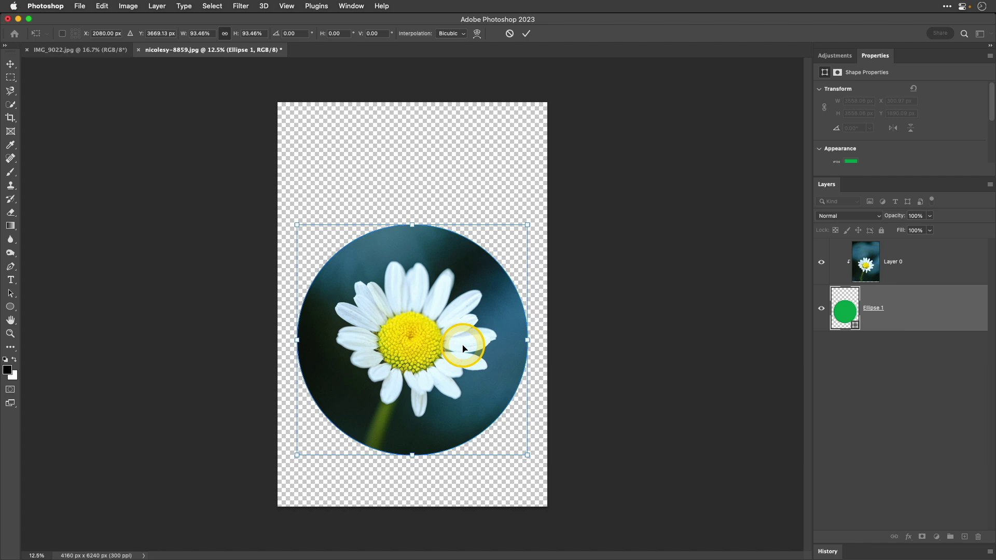
key(Return)
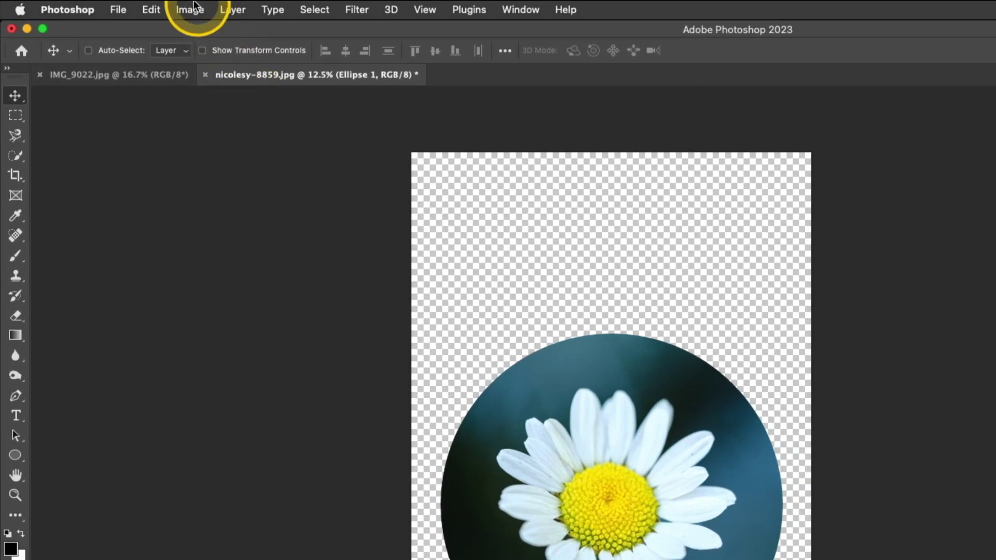
Trim transparent pixels from all four sides, leaving a 3558 × 3558 px canvas
click(126, 5)
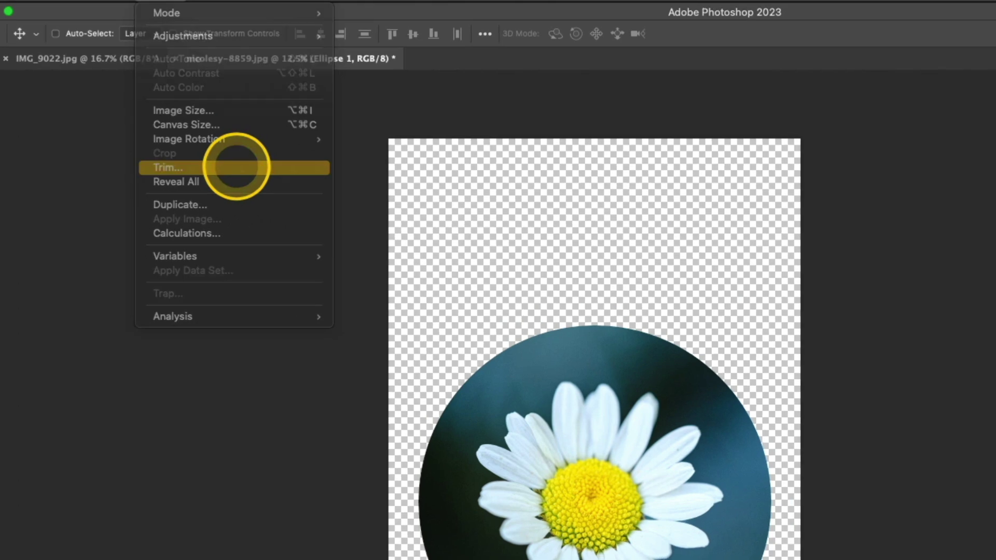
click(263, 180)
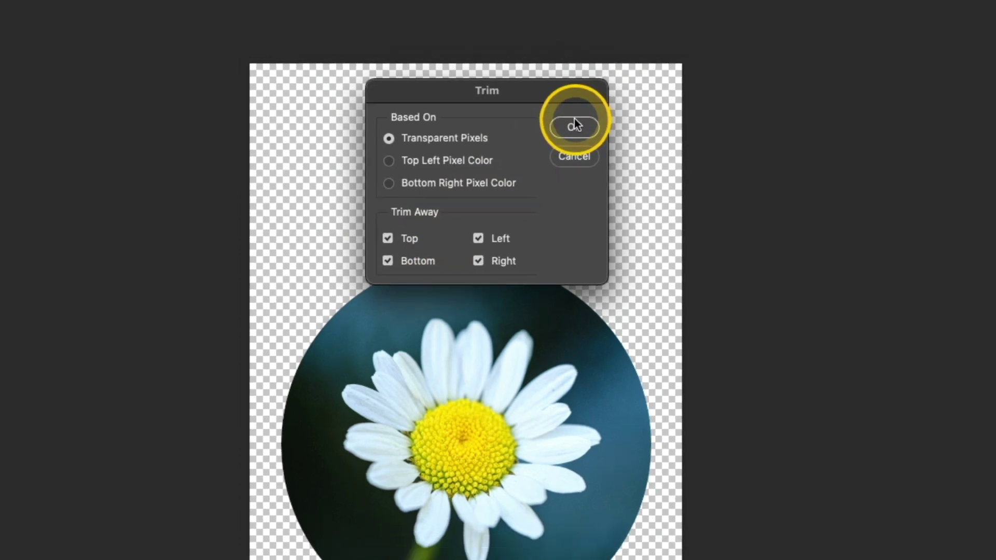
click(608, 122)
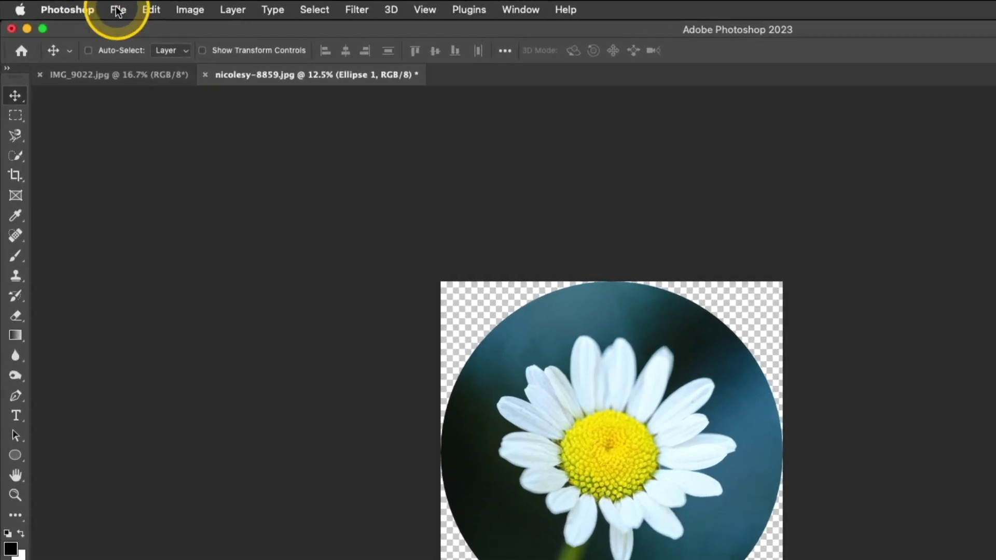
Save a copy as nicolesy-8859.png using the Smallest file size PNG option
click(80, 6)
click(204, 190)
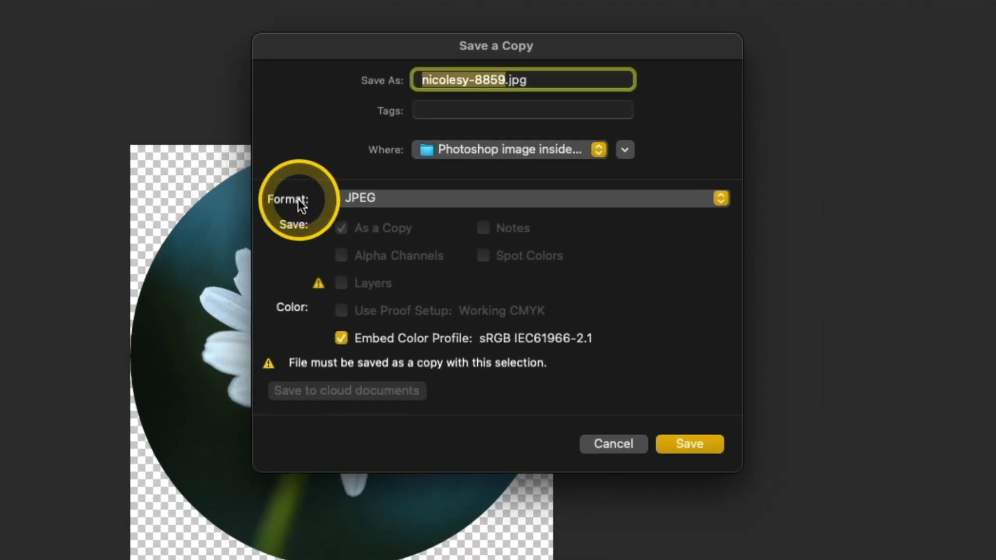
click(395, 199)
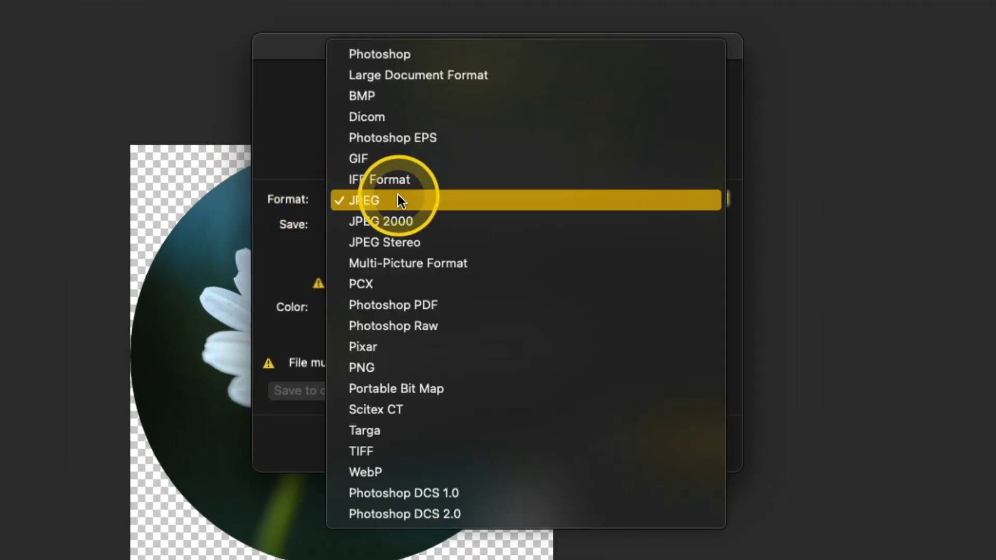
click(421, 369)
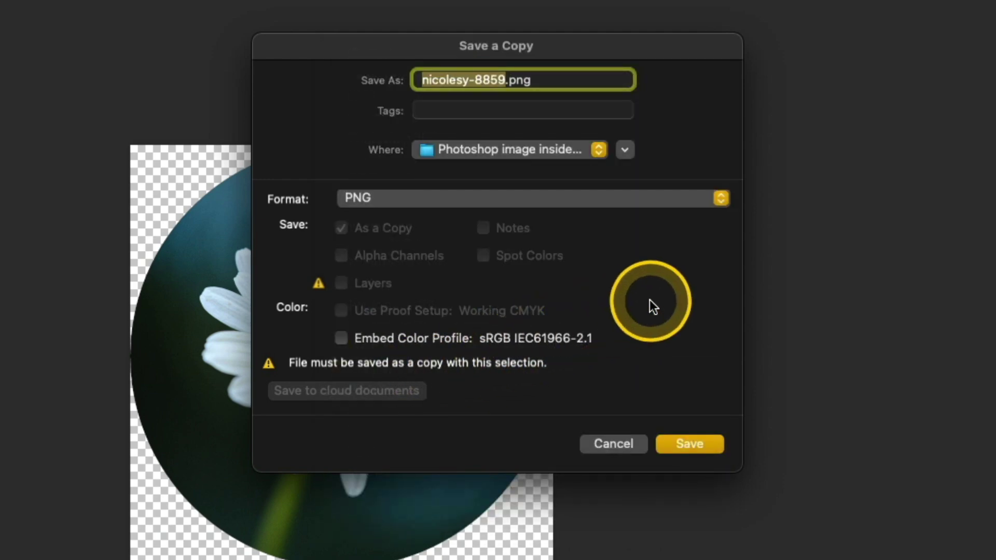
click(704, 451)
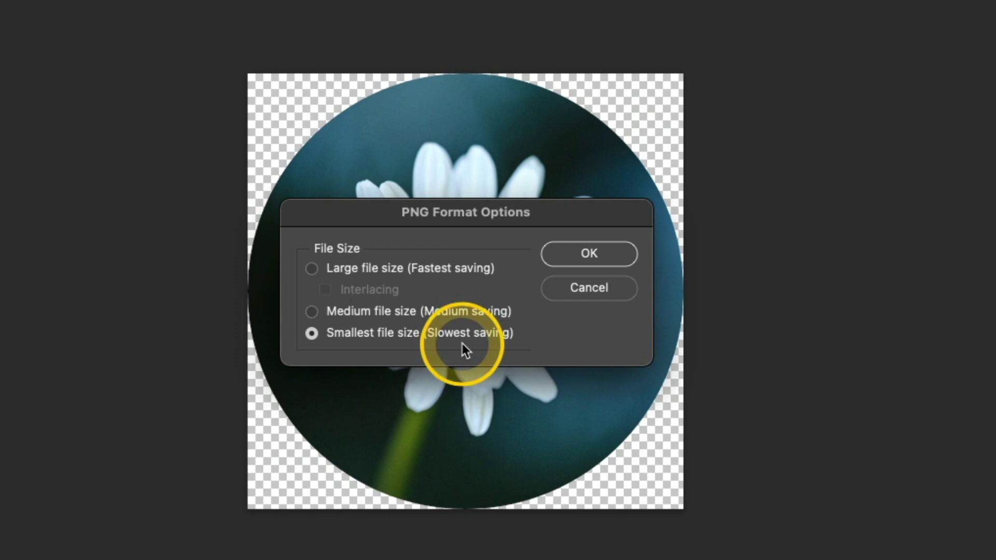
click(584, 251)
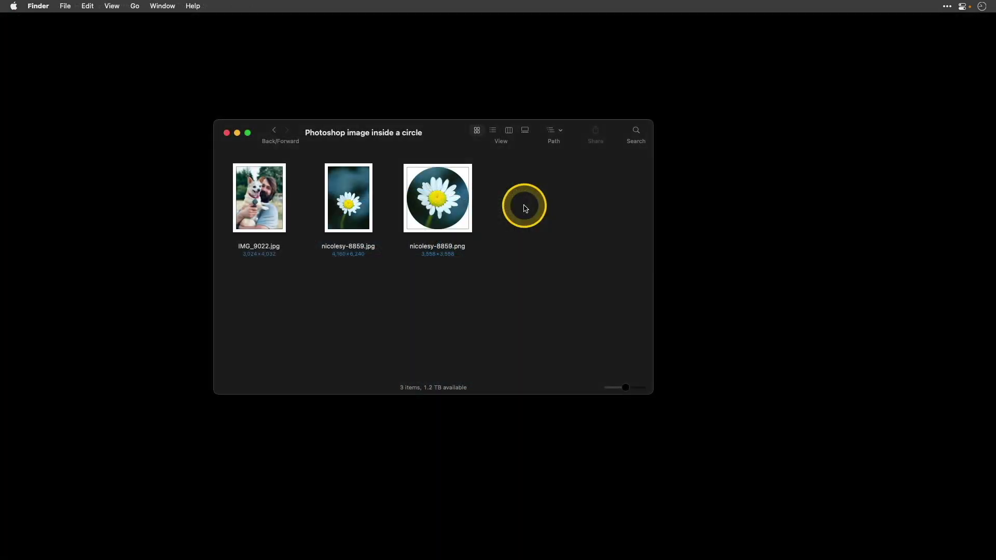
Preview the saved circular daisy PNG in Finder with Quick Look
click(438, 197)
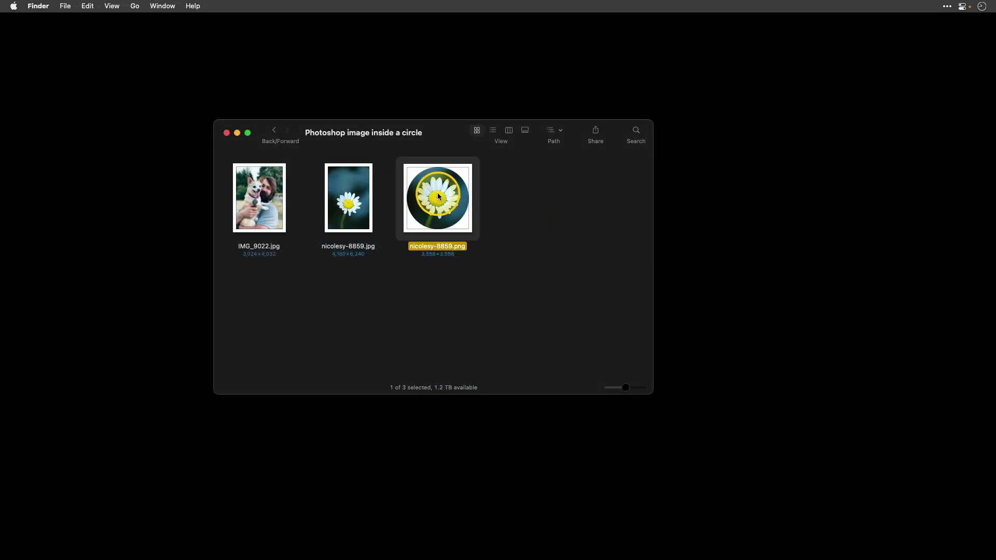
key(space)
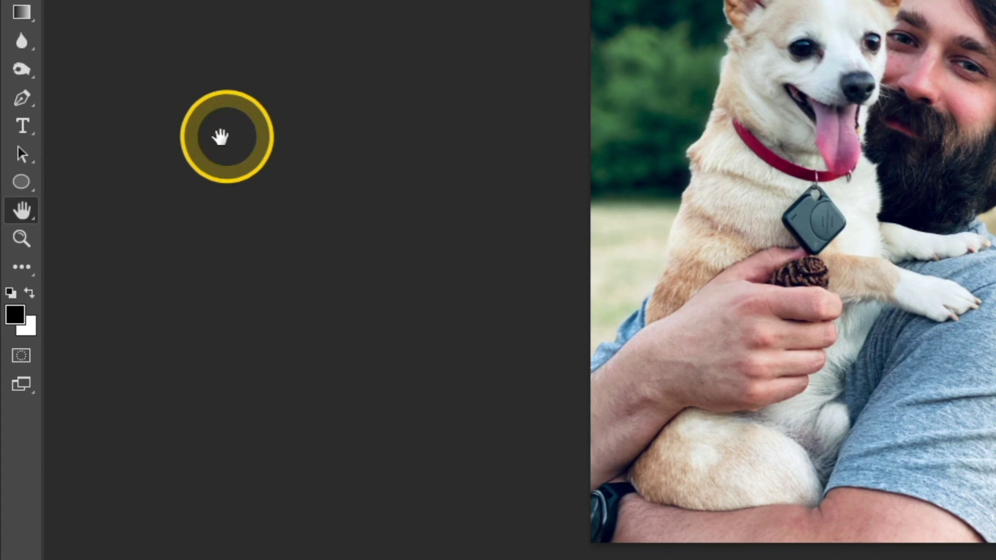
Select the Custom Shape Tool and glance through the Shape picker's available shapes
click(23, 183)
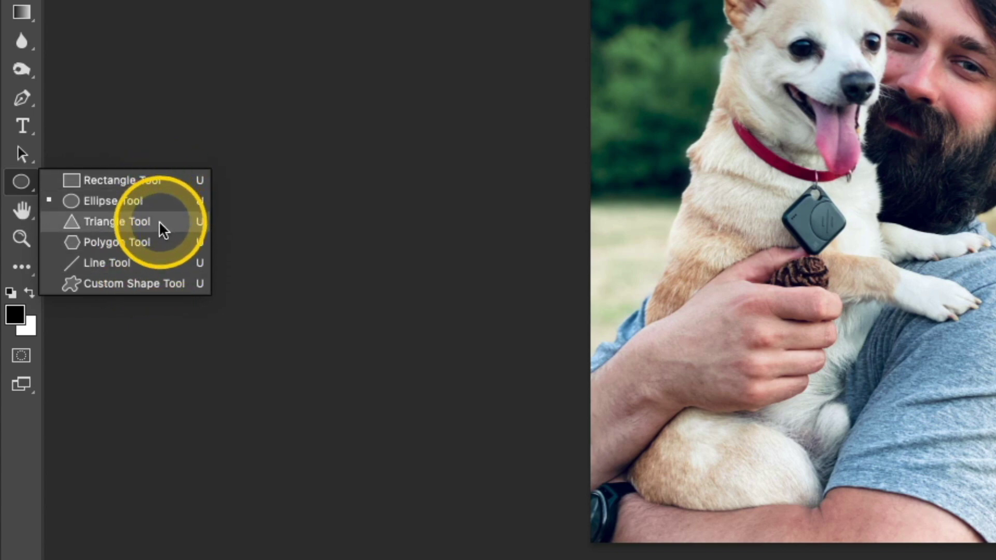
click(122, 283)
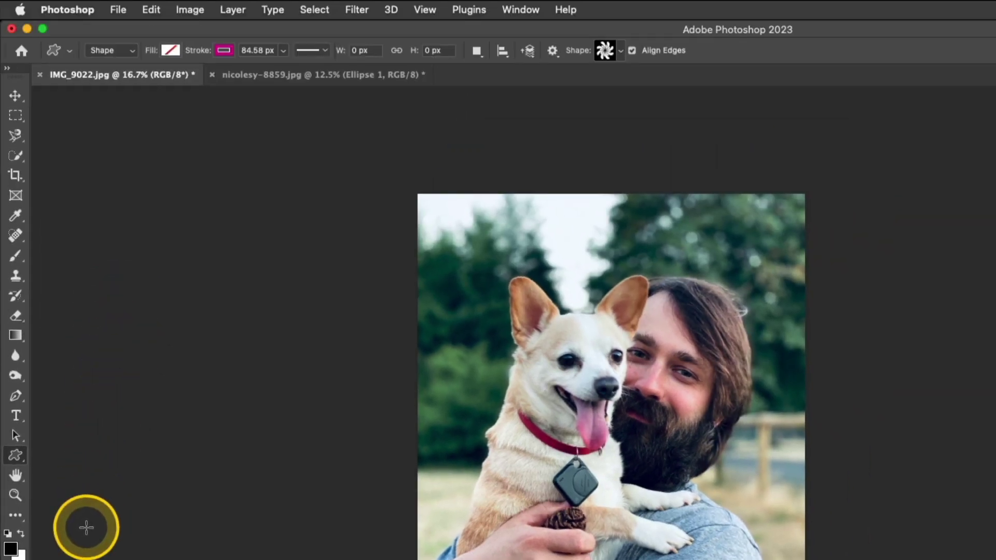
click(622, 52)
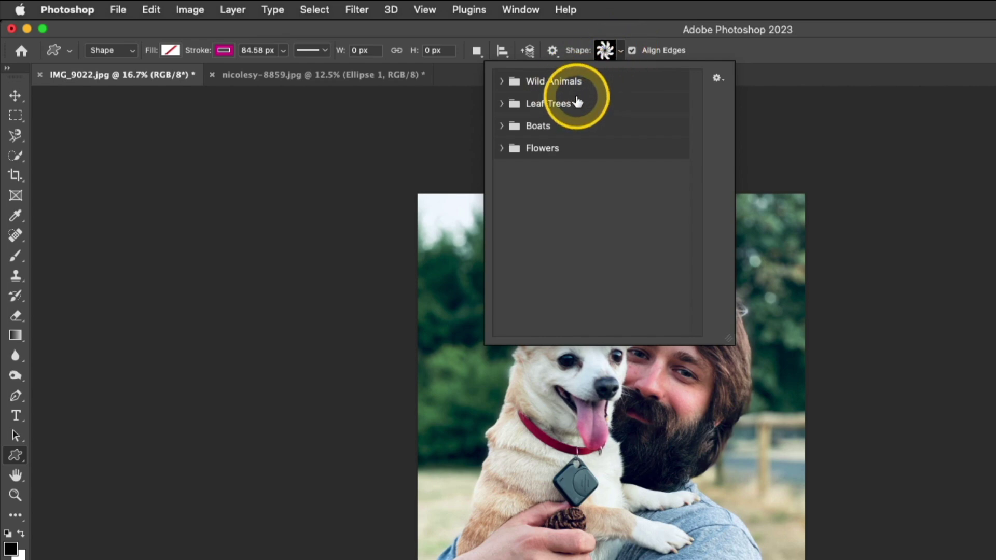
click(619, 53)
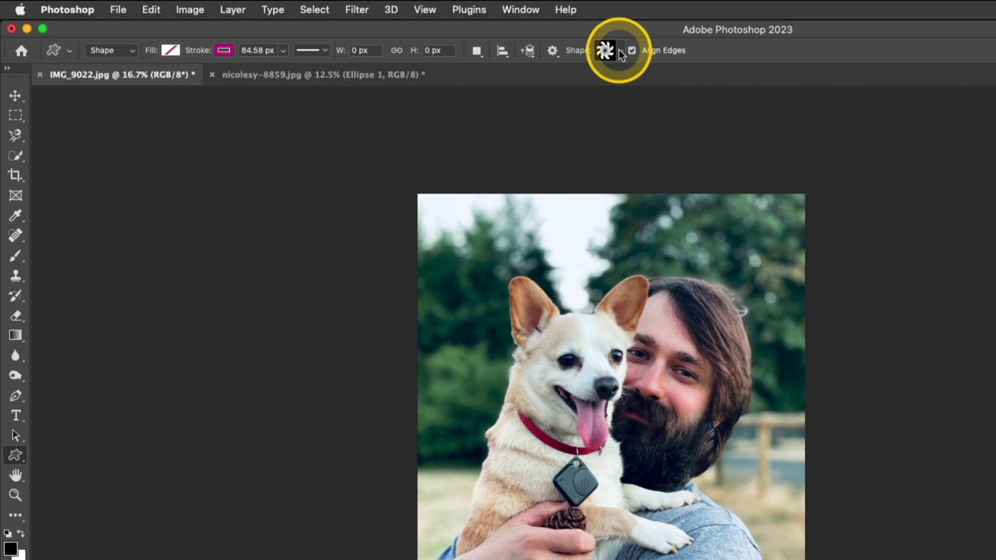
Show the Shapes panel, browse its Flowers and Boats folders, and add Legacy Shapes and More
click(520, 9)
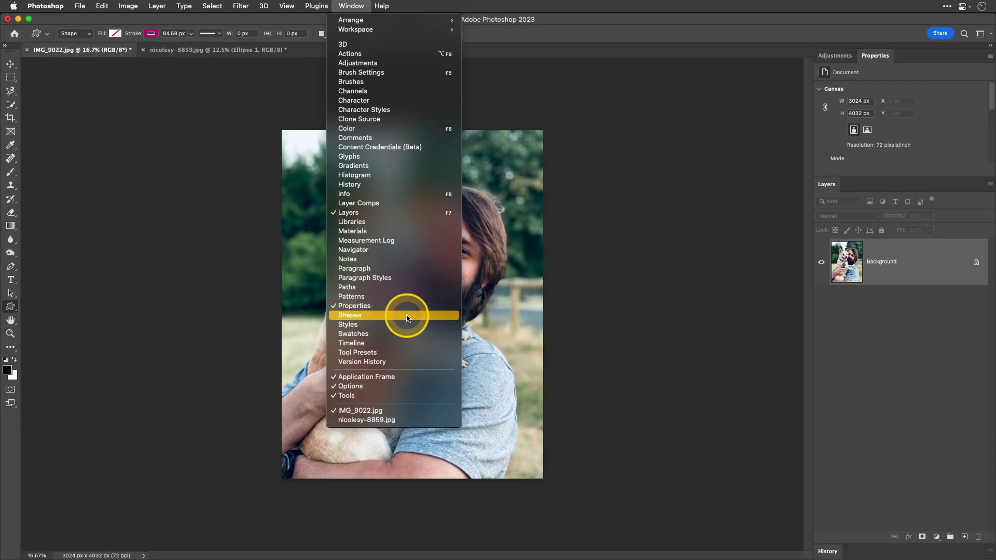
click(458, 356)
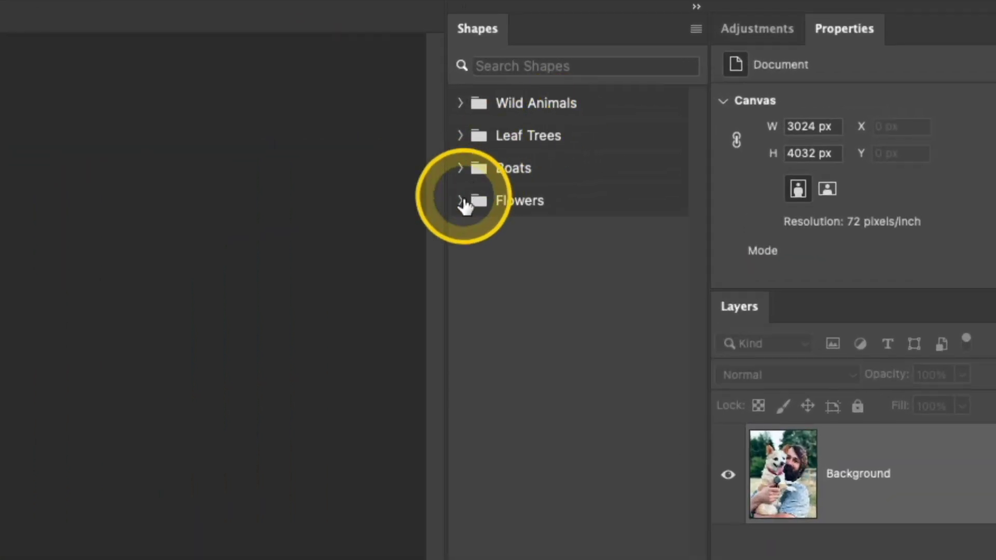
click(666, 144)
click(460, 200)
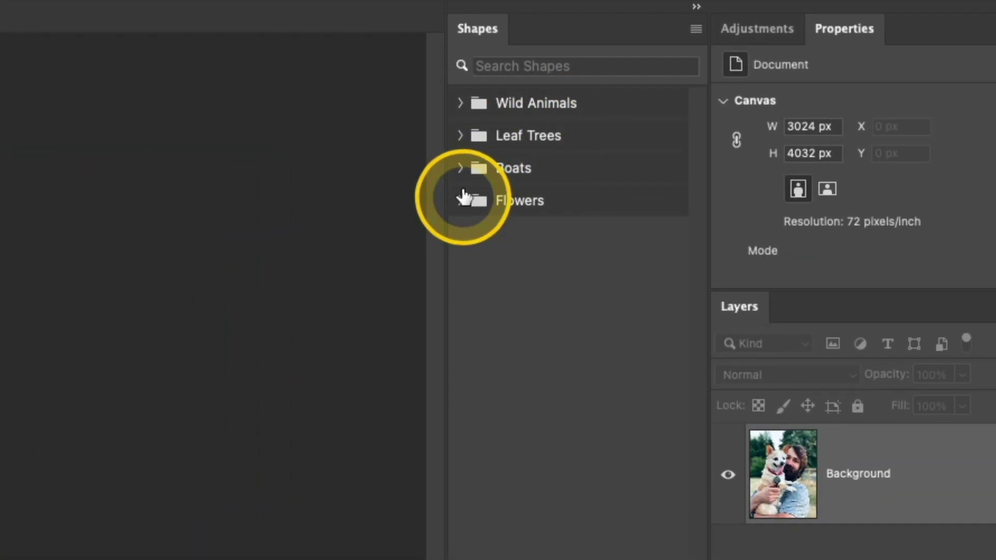
click(460, 168)
click(462, 168)
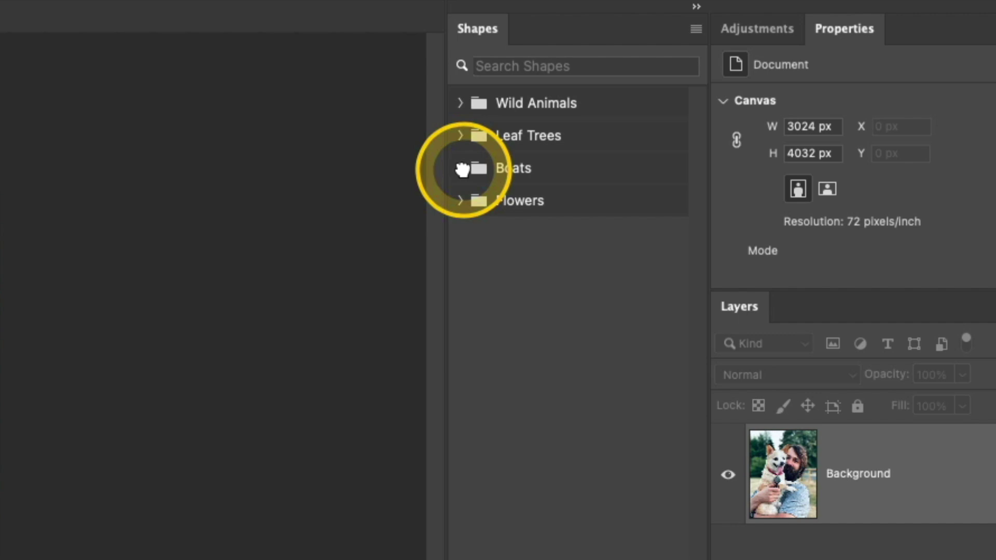
click(697, 30)
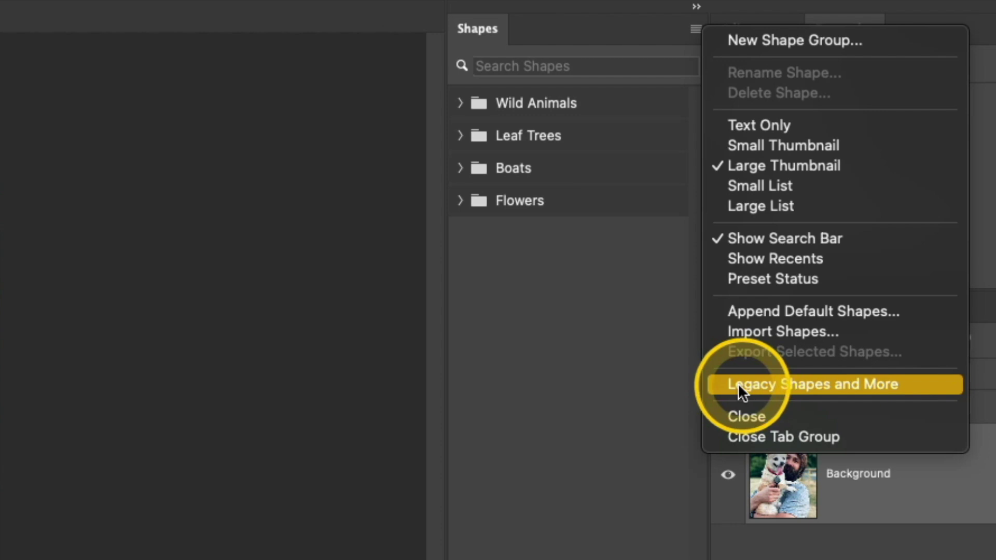
click(925, 384)
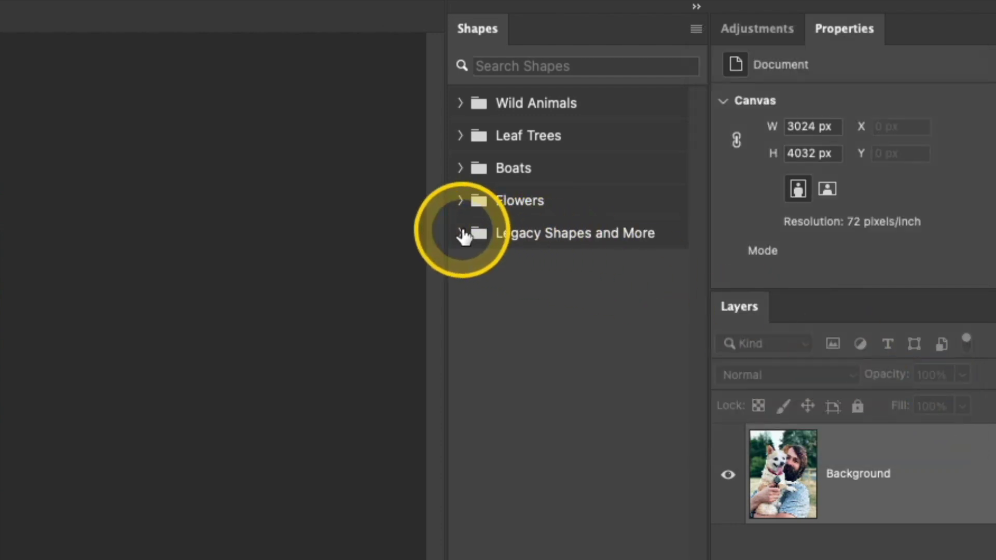
Choose the filled heart from Legacy Shapes and More > All Legacy Default Shapes > Shapes
click(460, 233)
click(482, 298)
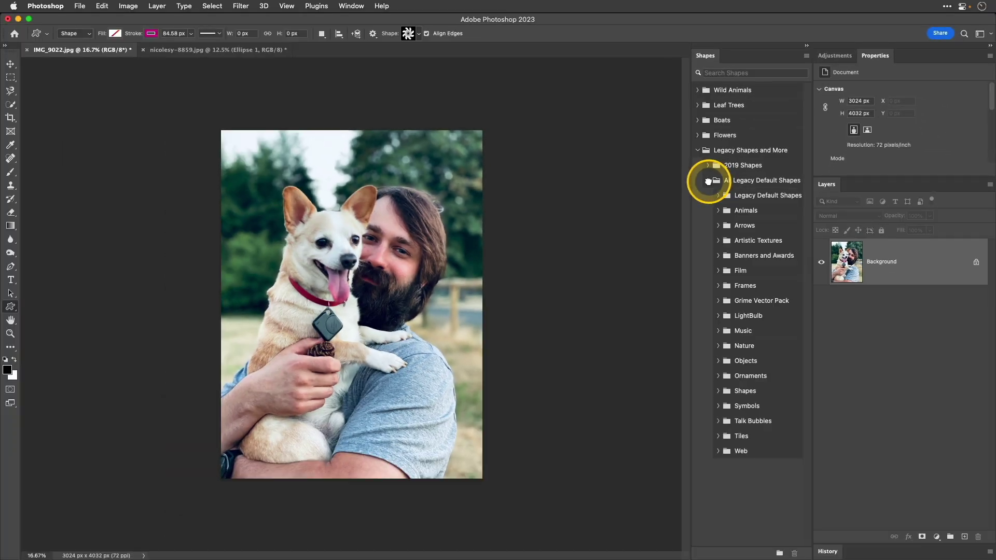
click(707, 165)
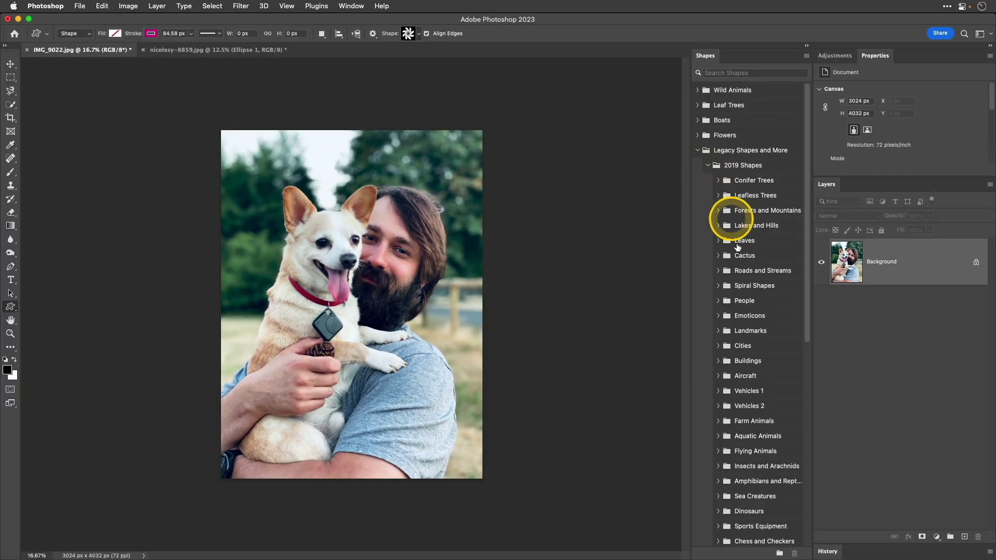
scroll(739, 260, down, 8)
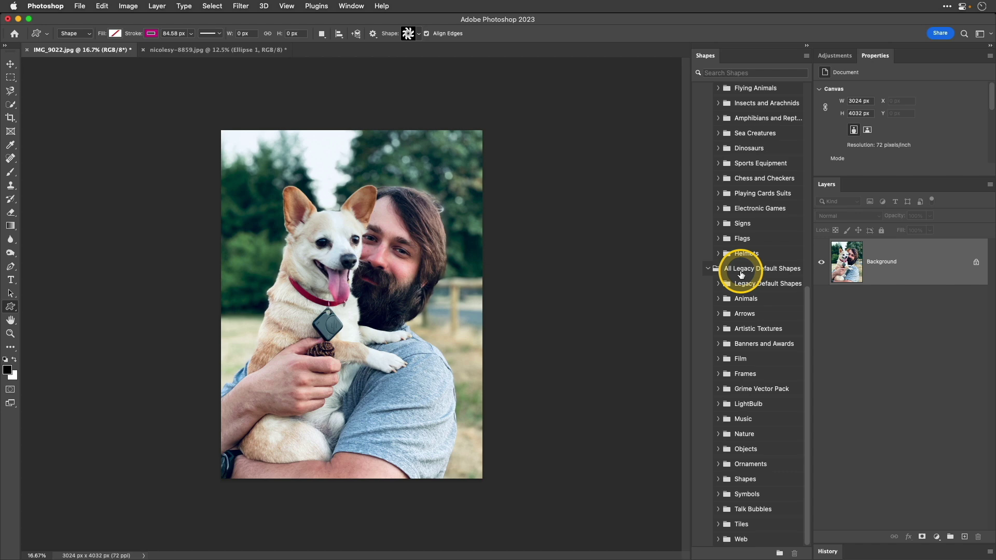
scroll(741, 273, up, 4)
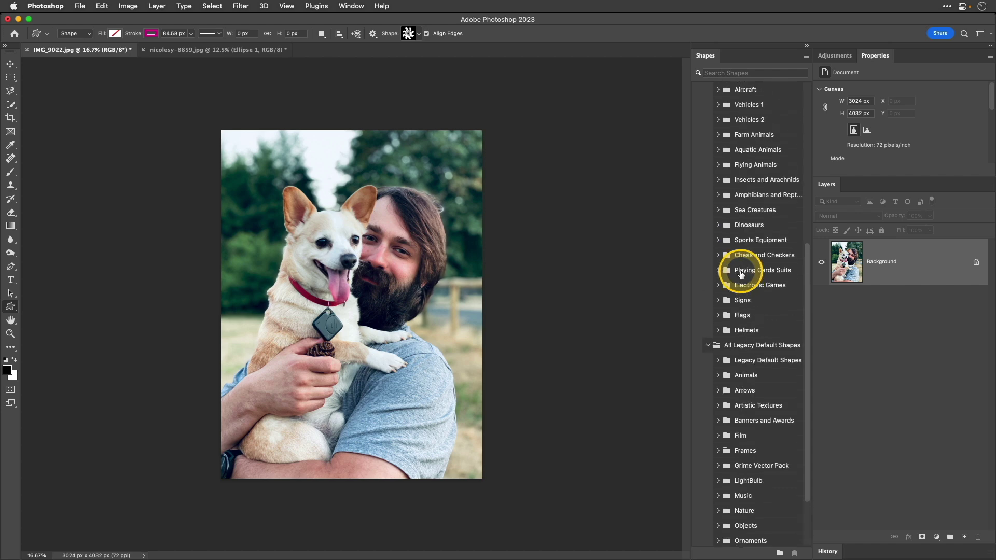
scroll(740, 274, up, 4)
scroll(740, 273, down, 8)
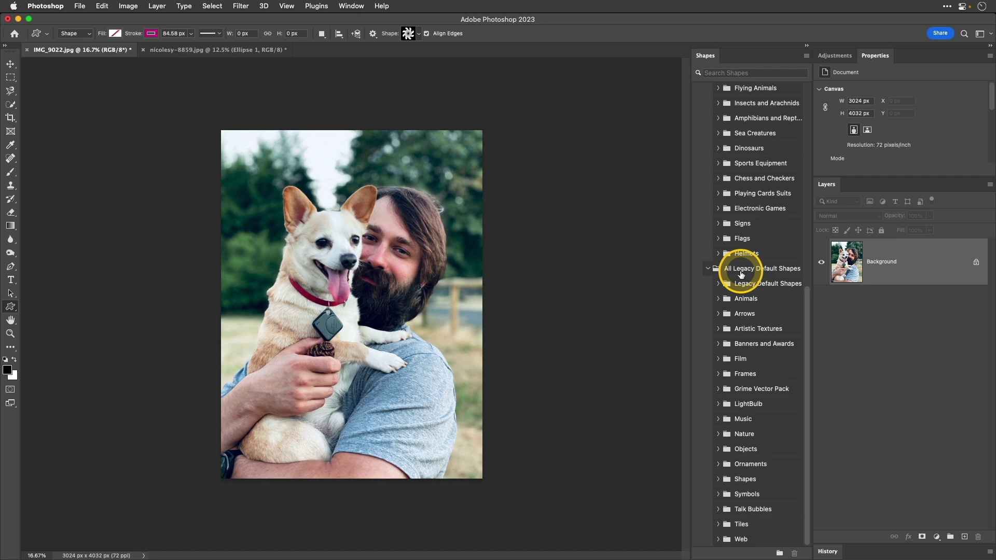
click(720, 480)
scroll(763, 403, down, 6)
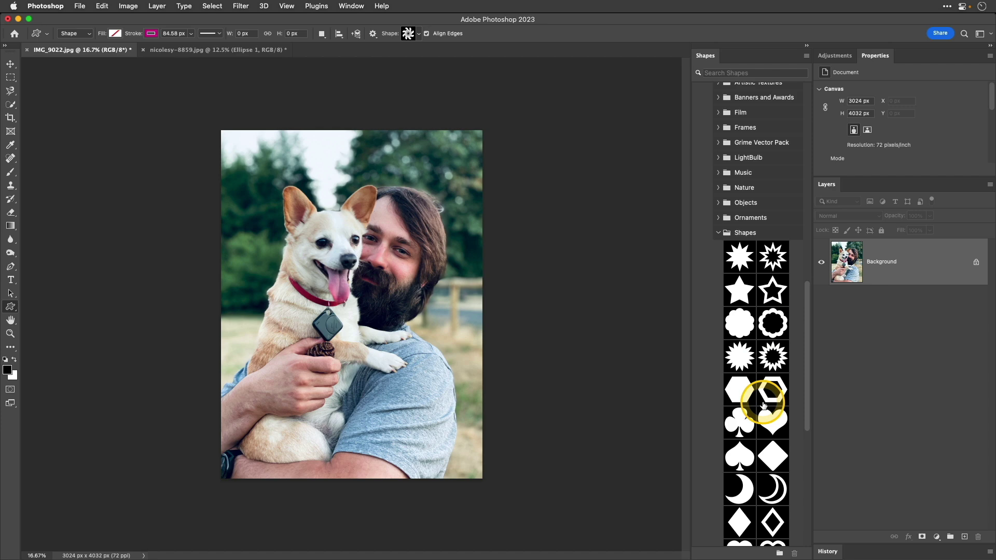
scroll(763, 405, down, 5)
click(745, 408)
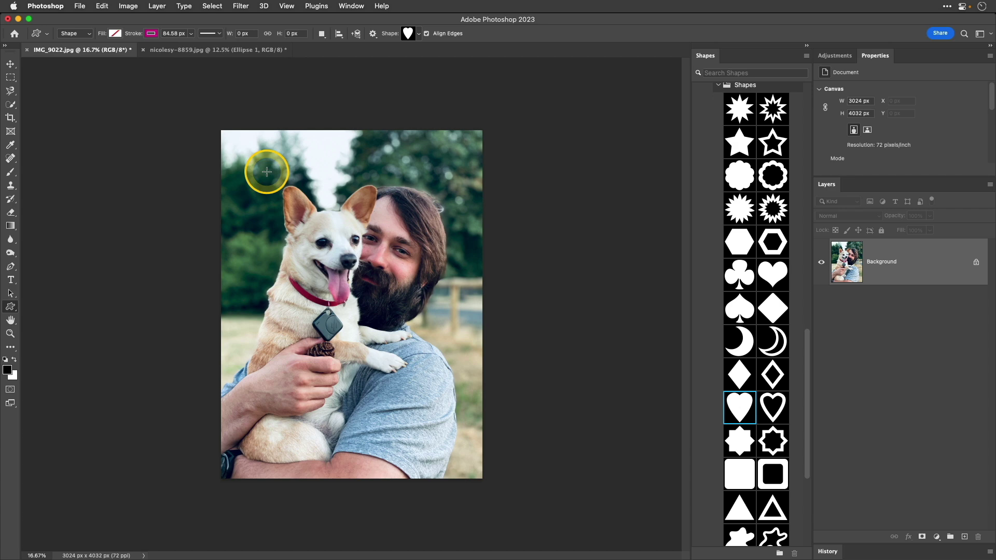
Give the new shape no stroke and a solid red fill, then begin dragging out the heart
click(179, 42)
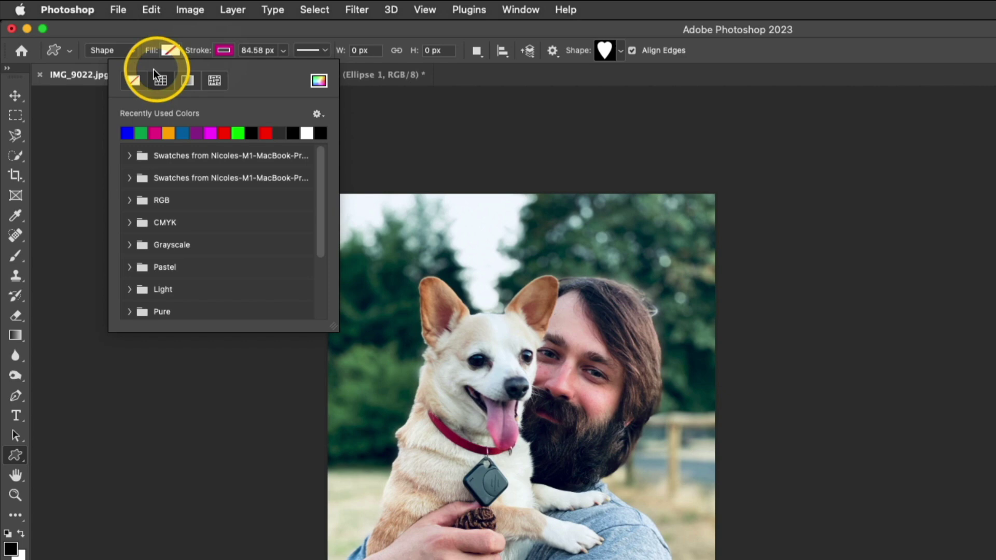
click(133, 80)
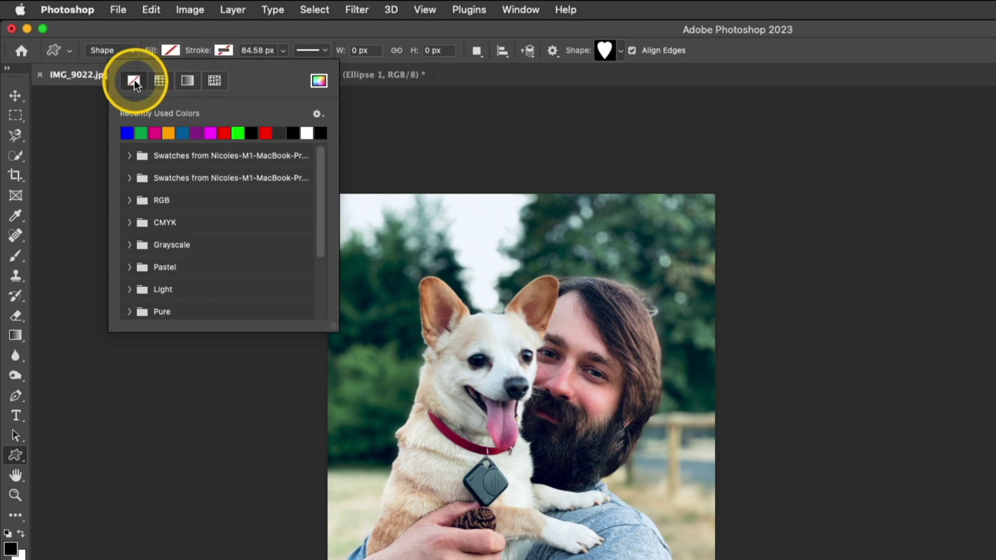
click(171, 50)
click(172, 133)
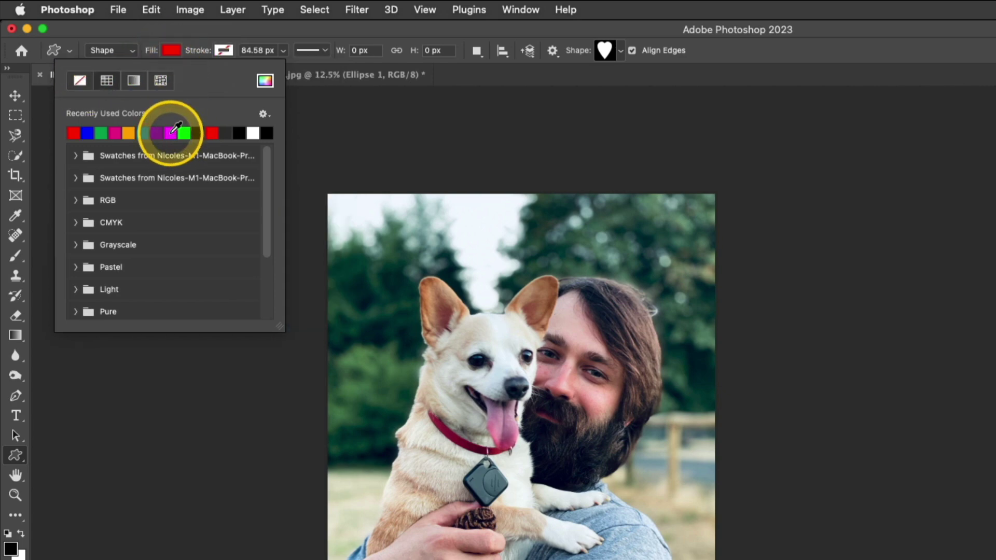
click(376, 30)
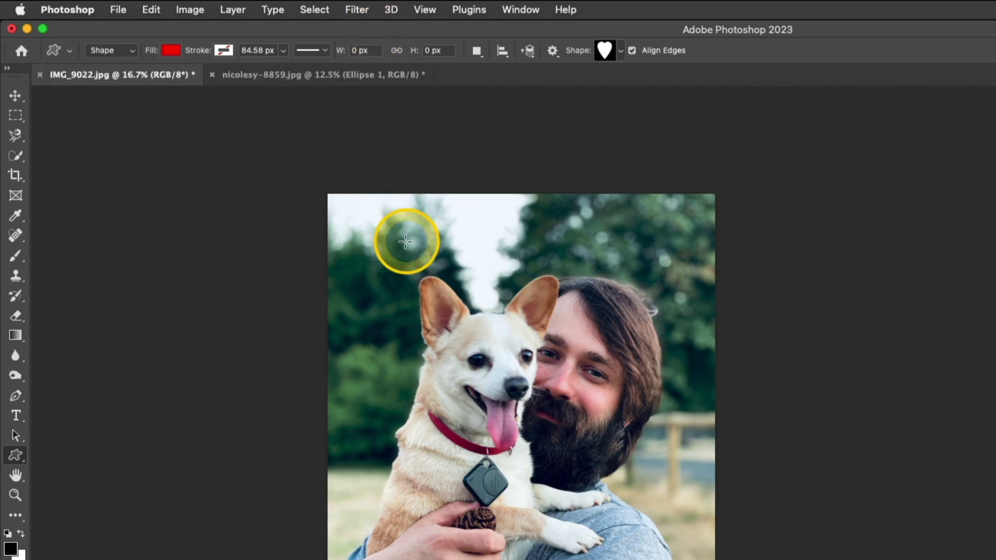
drag(378, 239, 707, 559)
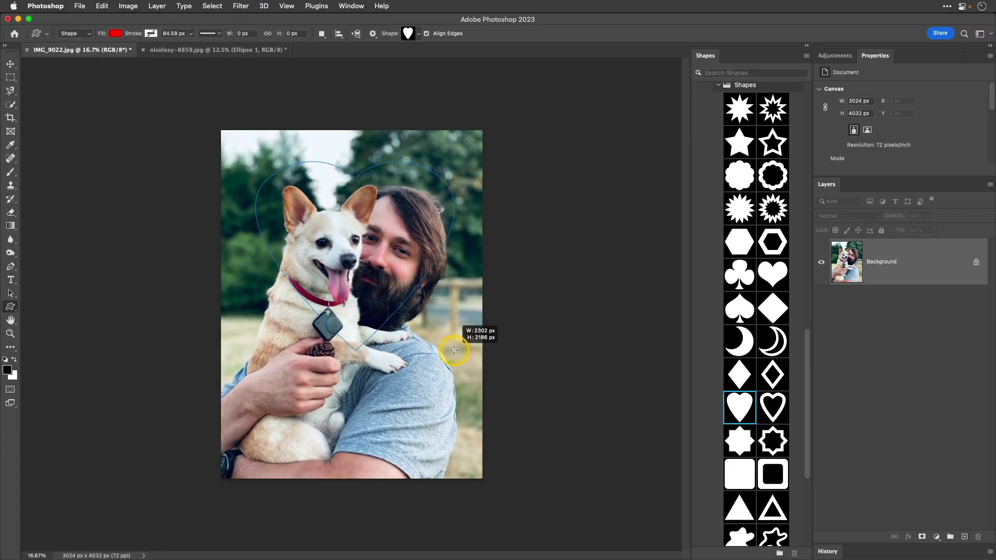
Size the red heart to about 2882 × 3186 px over the dog and man
mouse_move(477, 417)
mouse_down()
mouse_move(476, 460)
mouse_move(518, 469)
mouse_move(491, 440)
mouse_move(477, 442)
mouse_move(476, 424)
mouse_move(478, 433)
mouse_up()
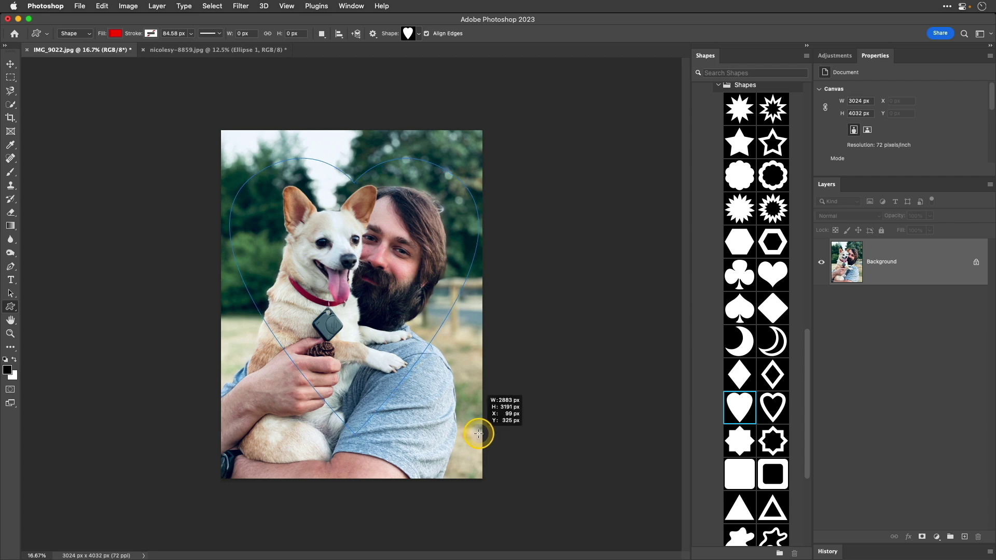
drag(477, 432, 476, 431)
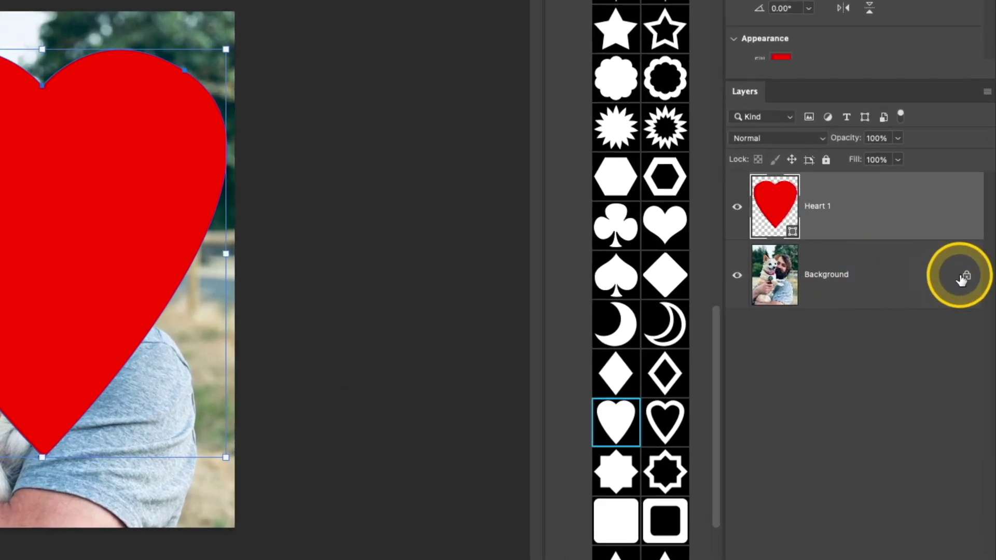
Unlock the background as Layer 0, move it above Heart 1, and clip it into the heart
click(963, 278)
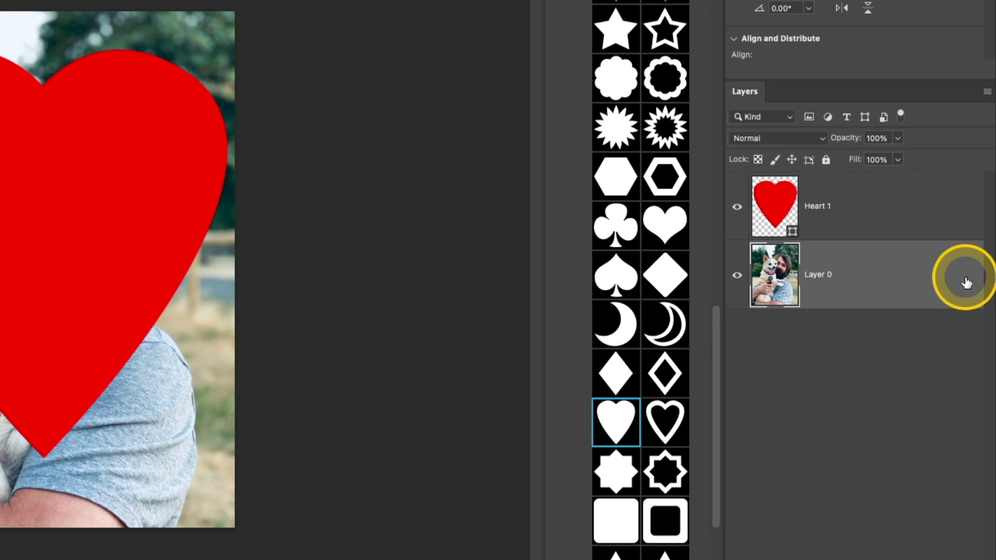
drag(925, 273, 915, 195)
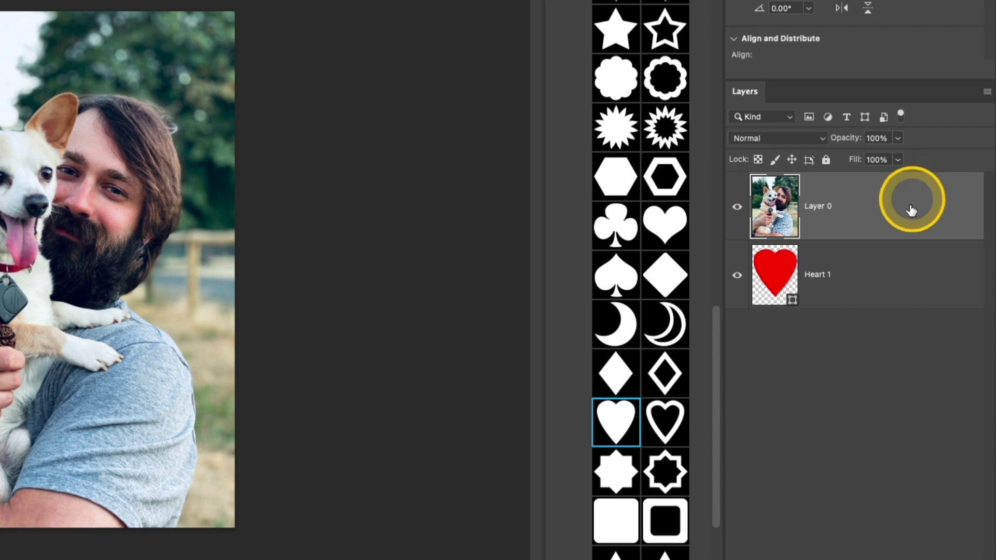
alt+click(895, 239)
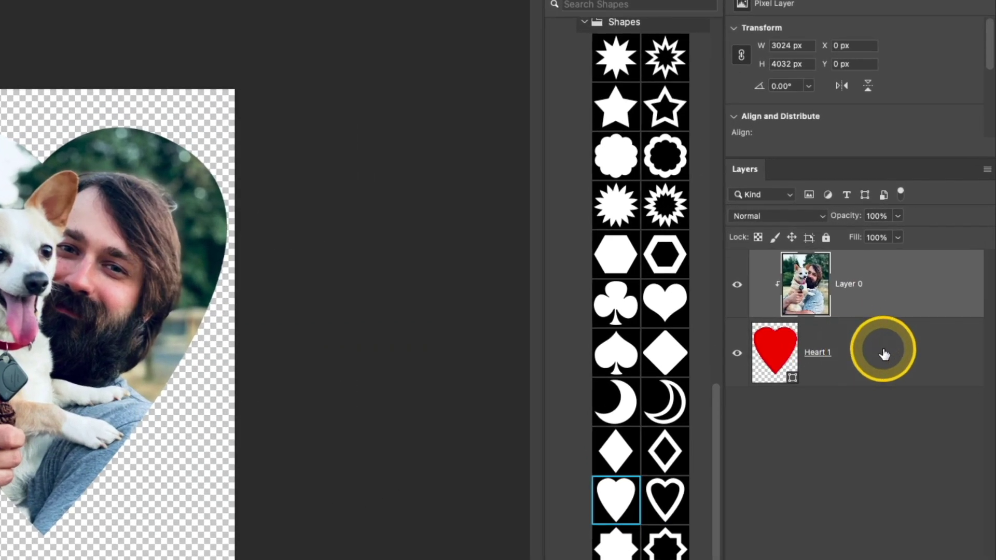
click(920, 309)
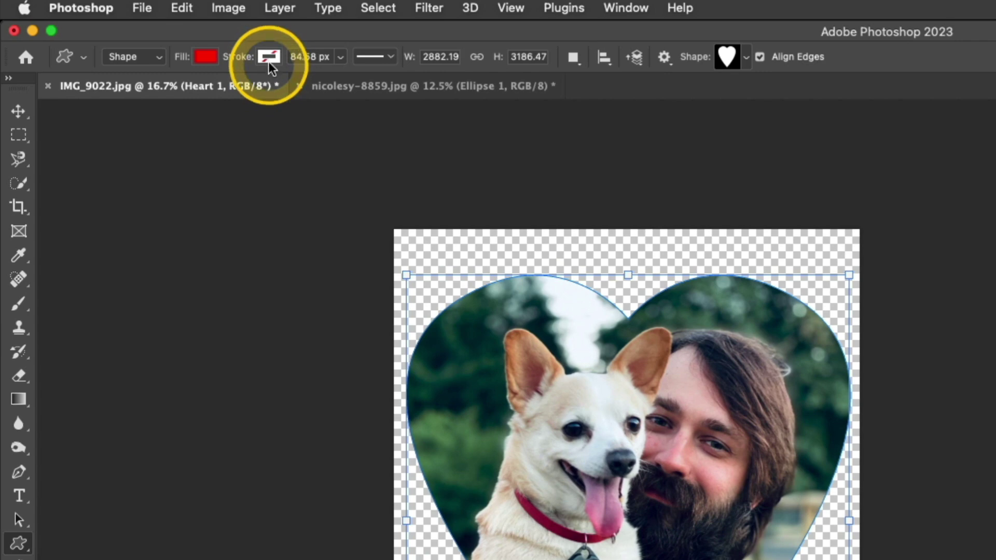
Try a red stroke, then a blue Water pattern stroke on the heart
click(268, 57)
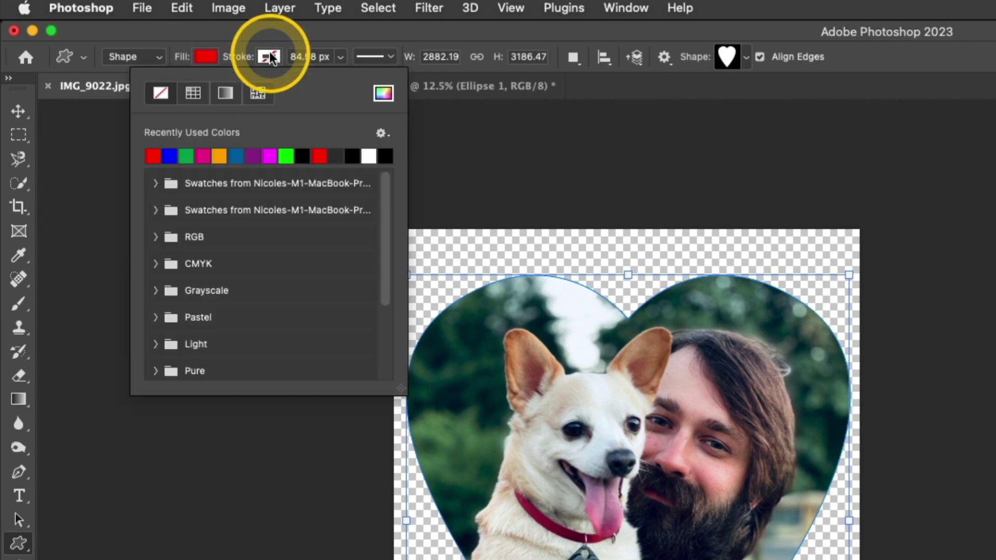
click(154, 154)
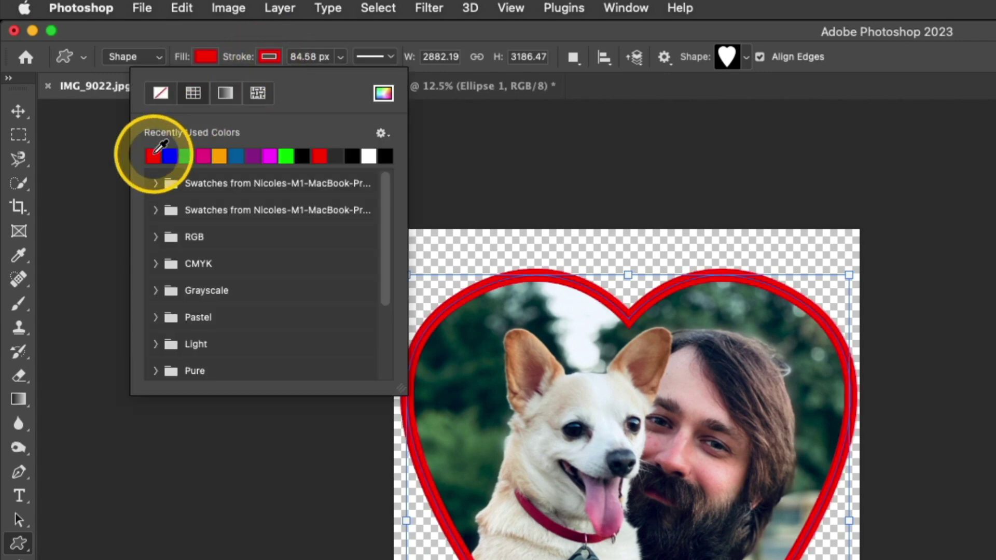
click(258, 93)
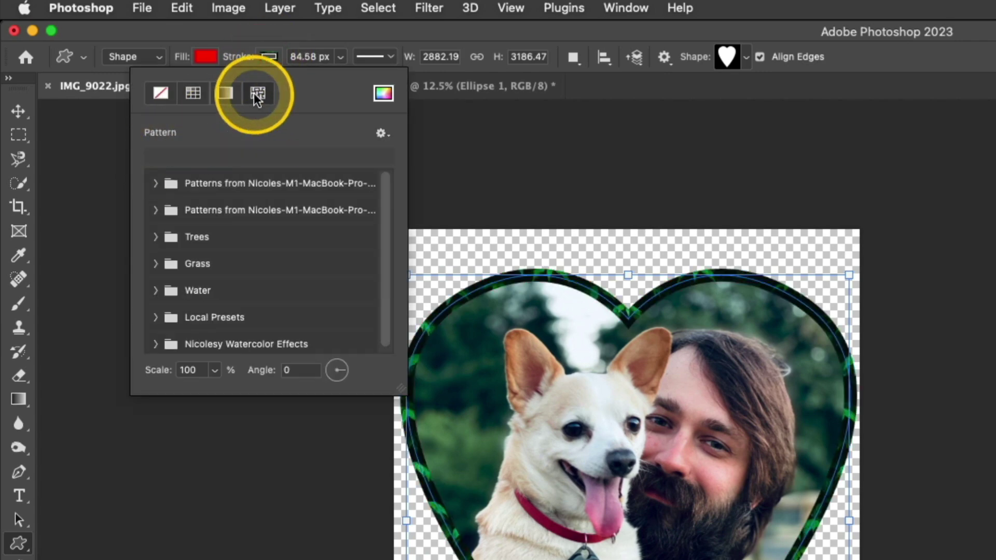
click(154, 290)
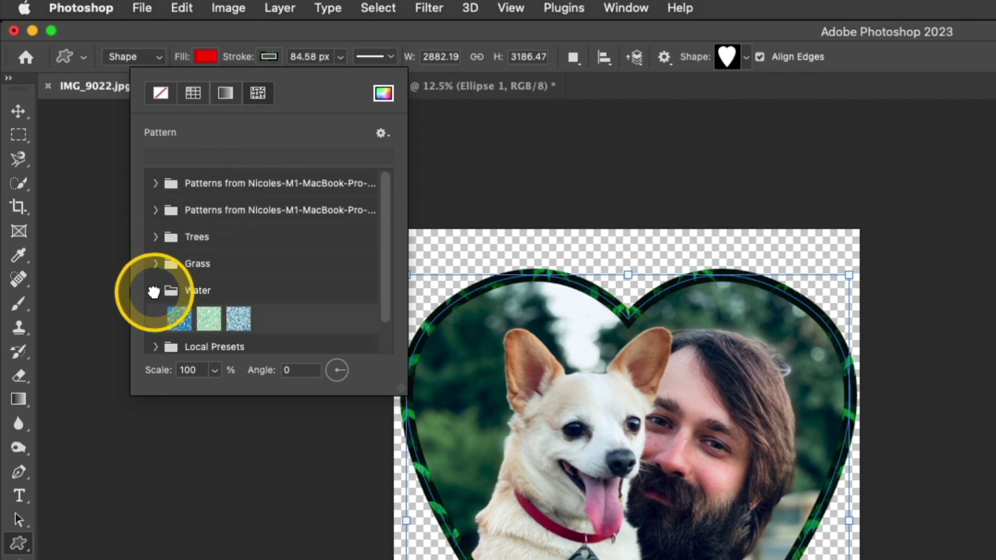
click(178, 321)
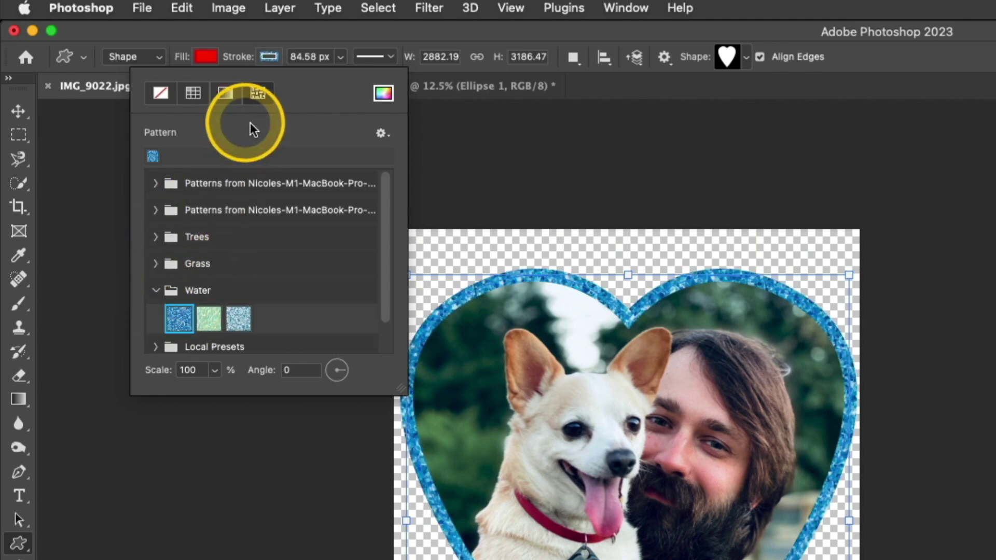
Switch the heart's stroke to the pink-purple Pastels gradient, about 88.62 px wide
click(226, 95)
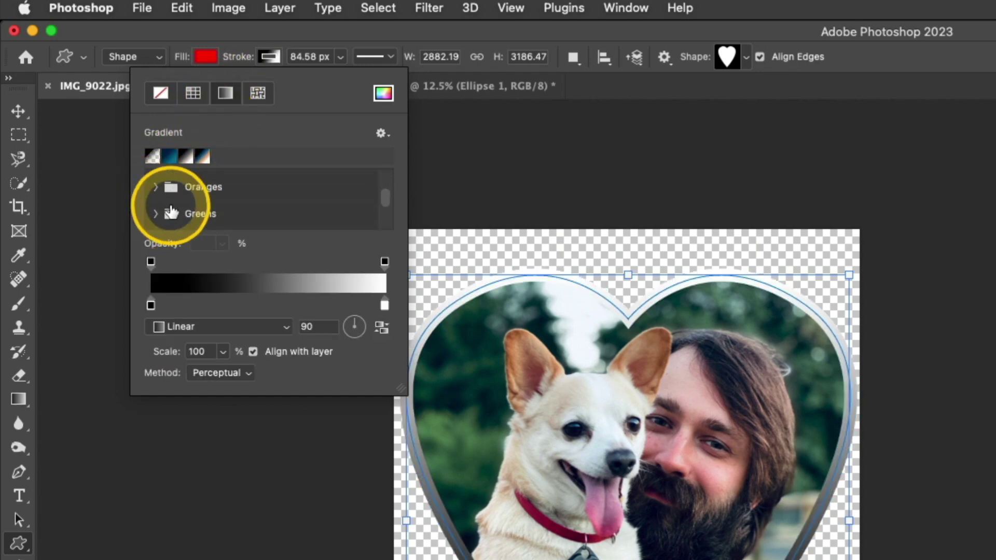
scroll(171, 210, down, 2)
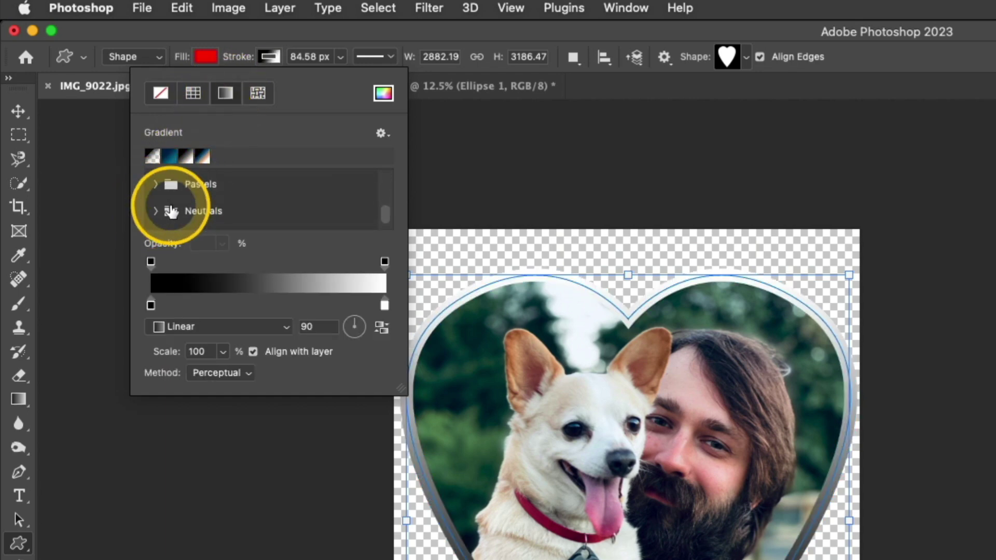
scroll(171, 211, down, 1)
scroll(174, 211, up, 3)
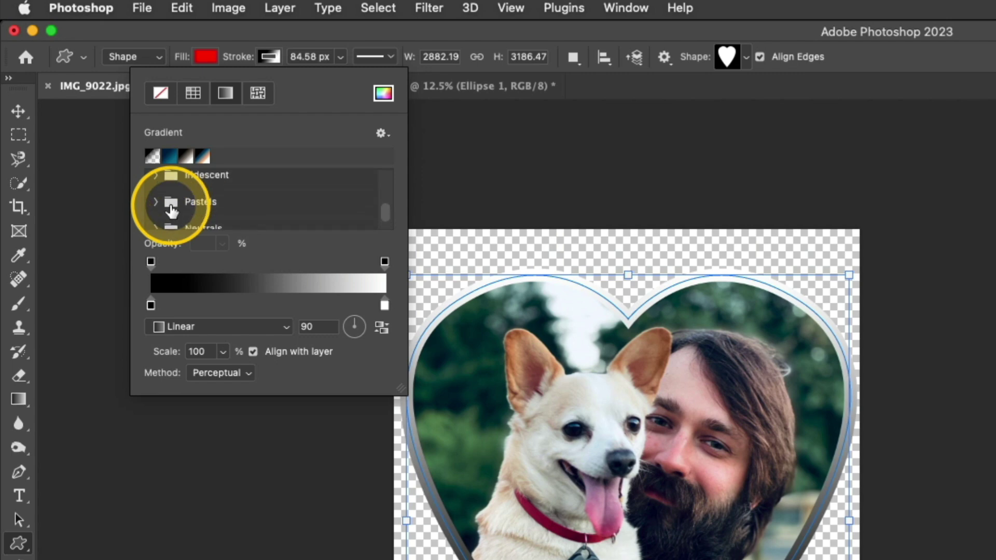
scroll(197, 213, down, 2)
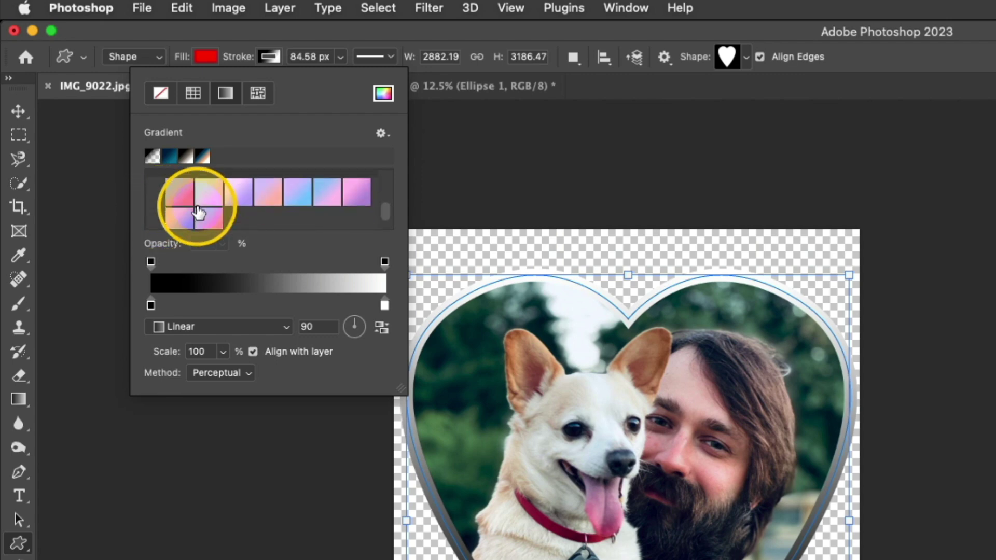
click(179, 193)
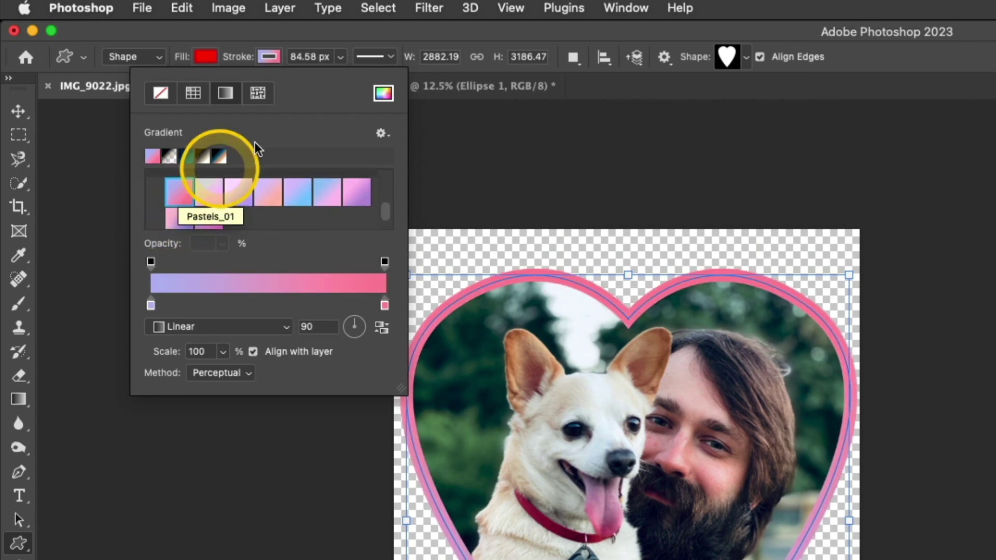
click(340, 57)
mouse_move(337, 78)
mouse_down()
mouse_move(327, 85)
mouse_move(361, 92)
mouse_move(340, 82)
mouse_up()
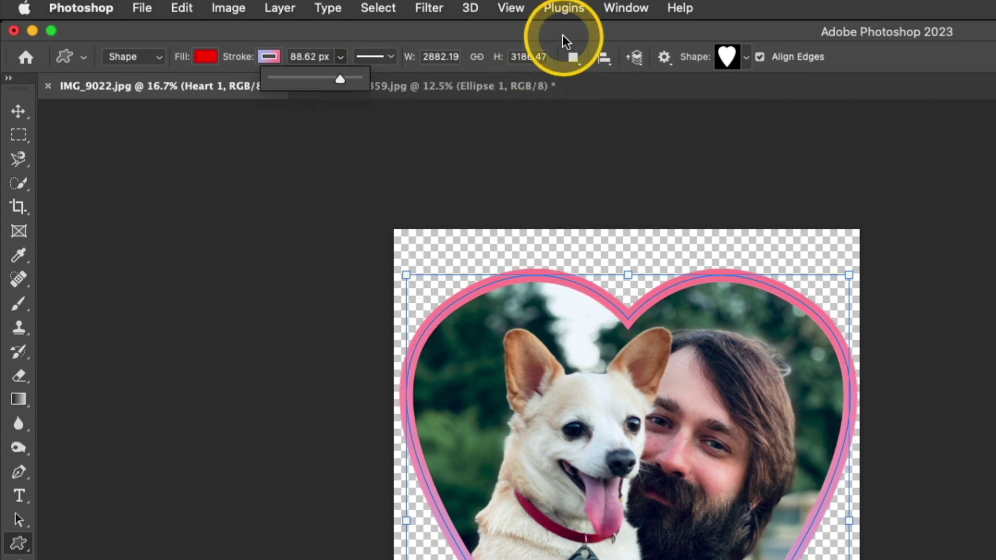
Trim transparent pixels from all sides, cropping the canvas to 2971 × 3262 px
key(h)
click(228, 8)
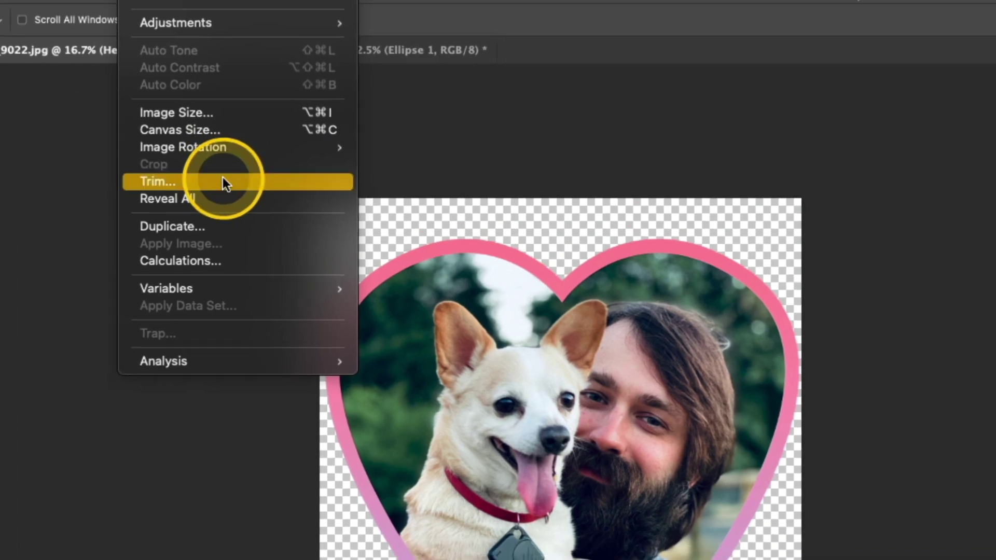
click(237, 213)
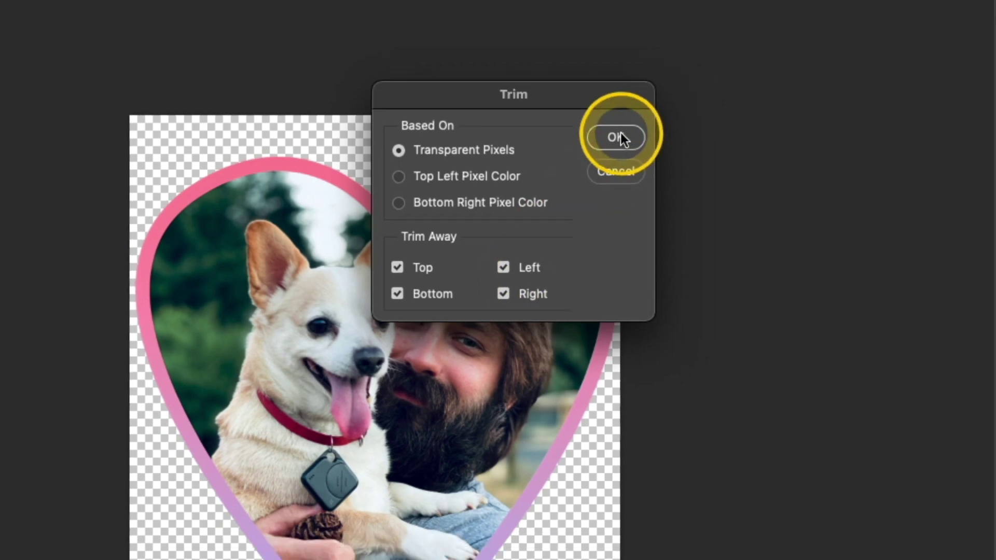
click(636, 136)
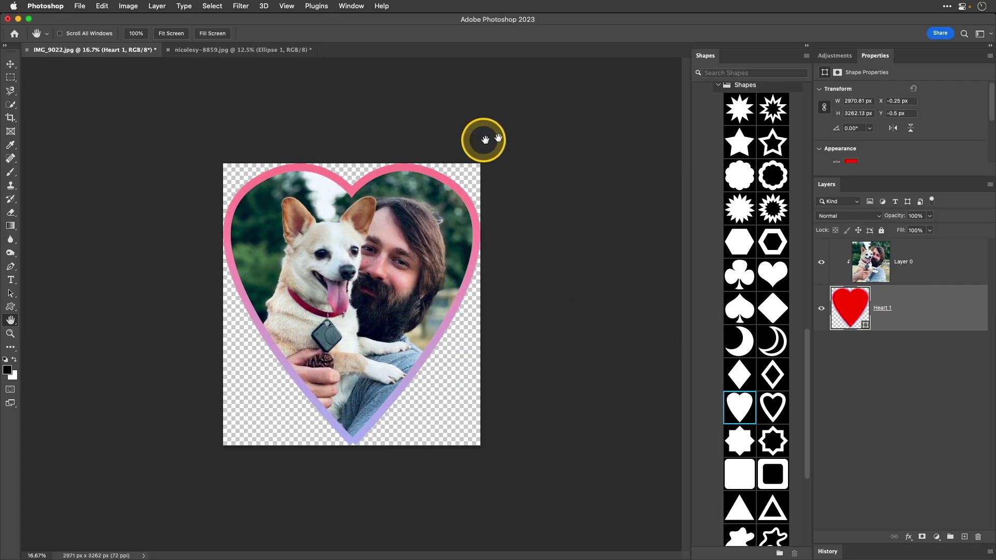